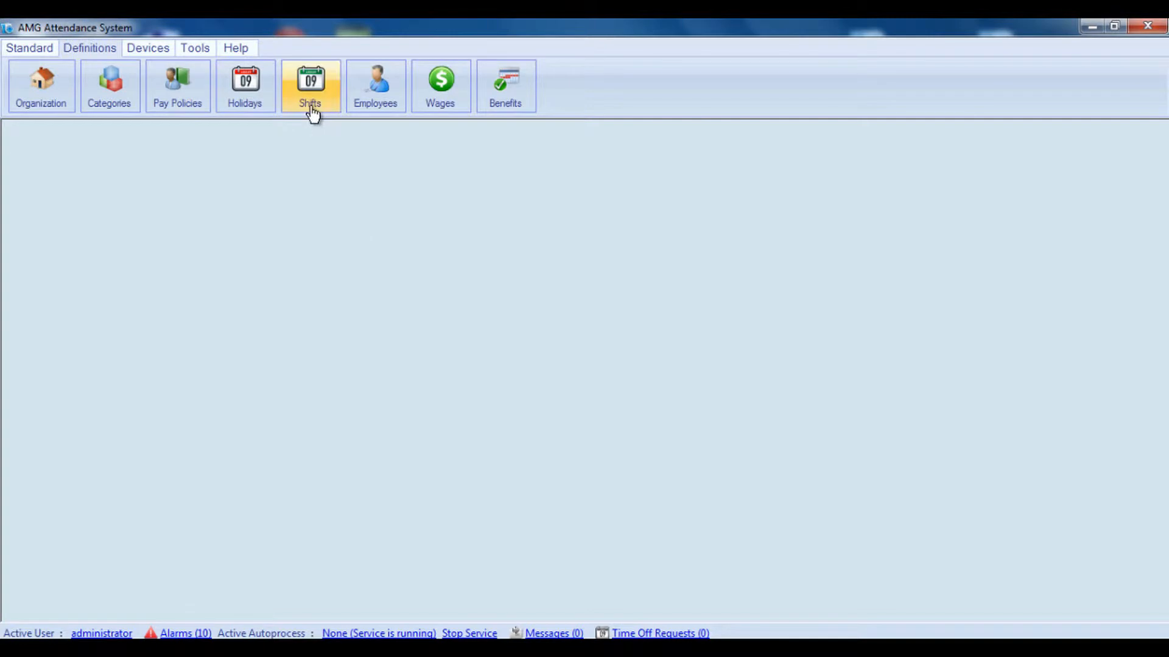
# Add an active In/Out rounding rule named Rounding1 from the settings of the Fixed Day Shift group.
pyautogui.click(313, 112)
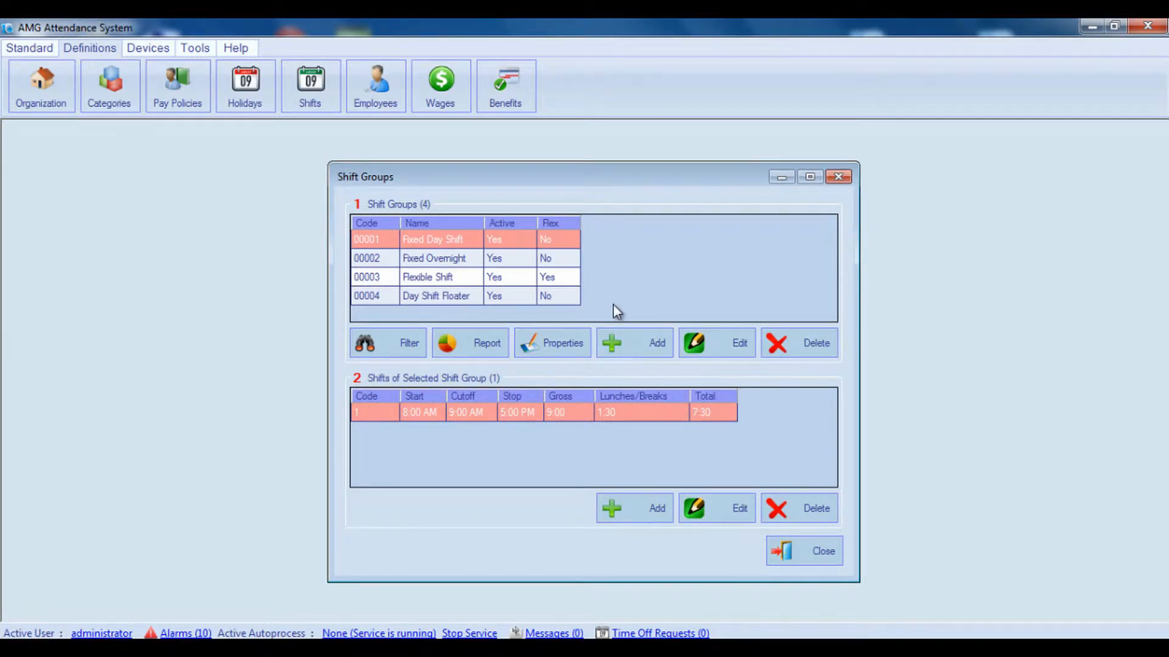
pyautogui.doubleClick(570, 239)
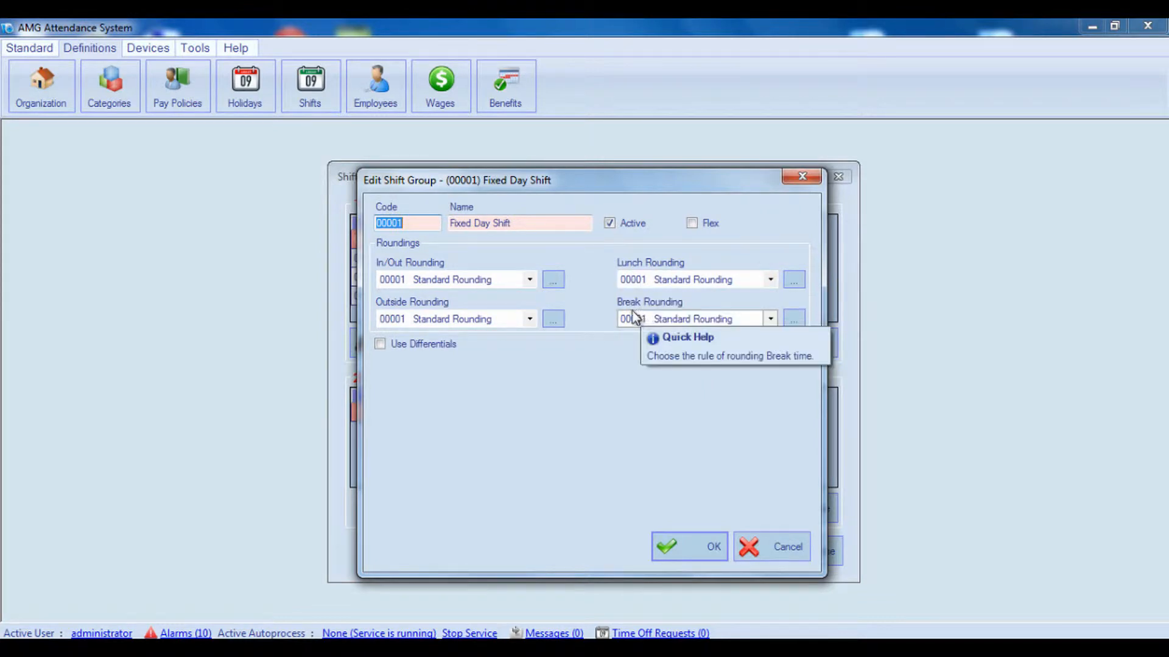
pyautogui.click(554, 281)
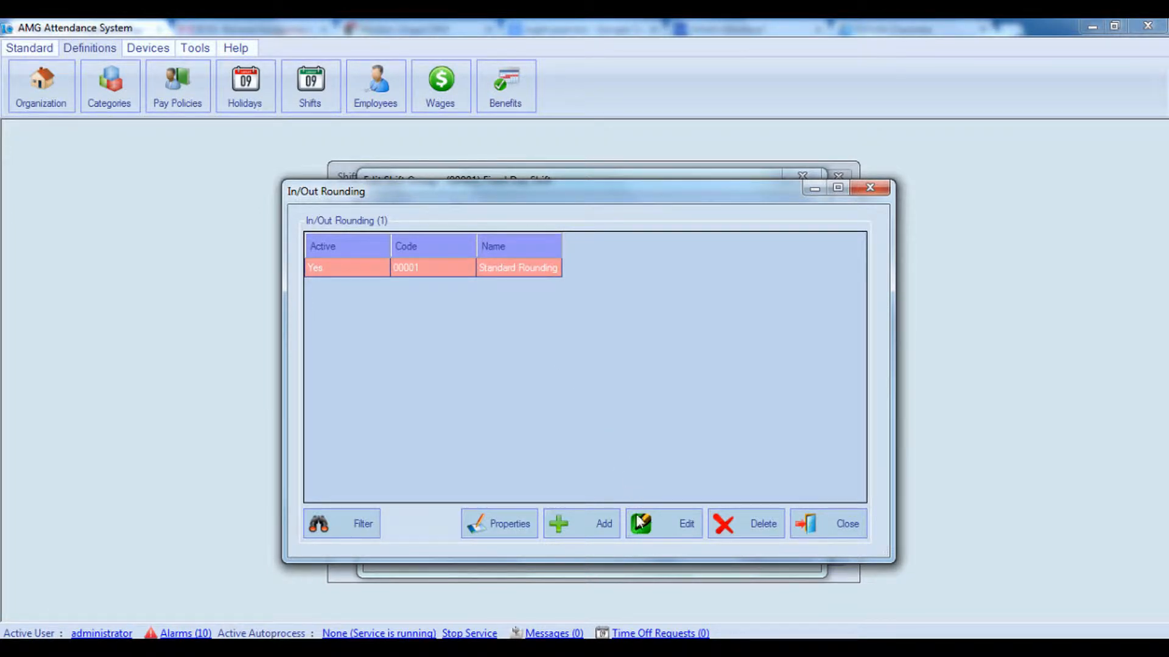
pyautogui.click(594, 523)
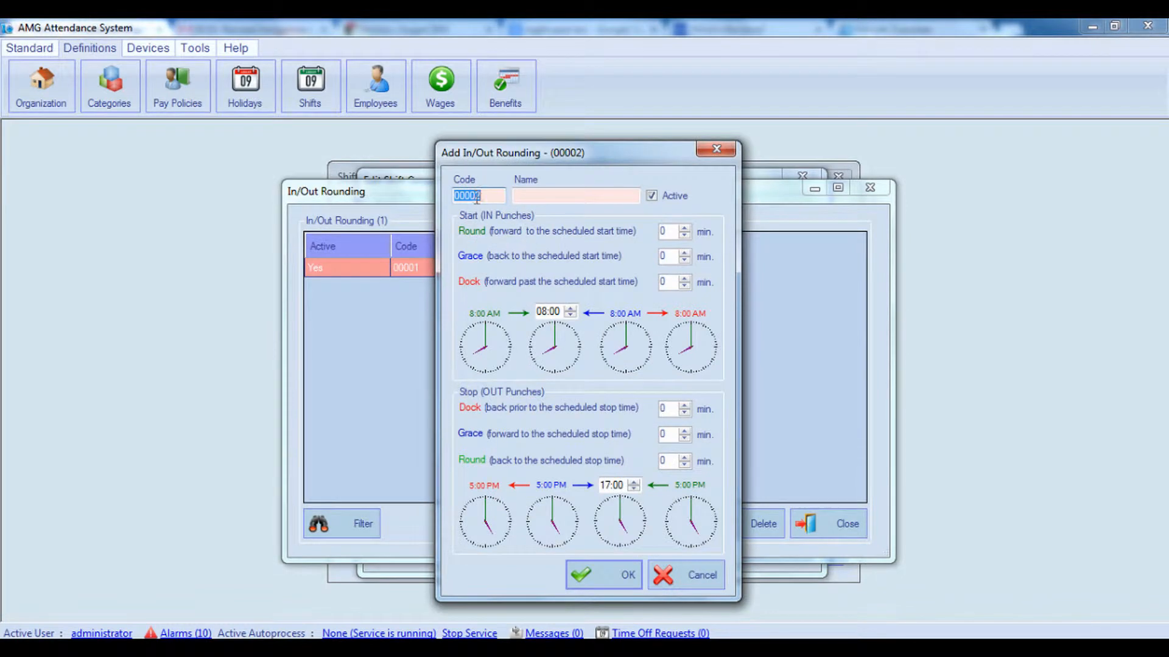
pyautogui.click(553, 197)
pyautogui.write('Rou')
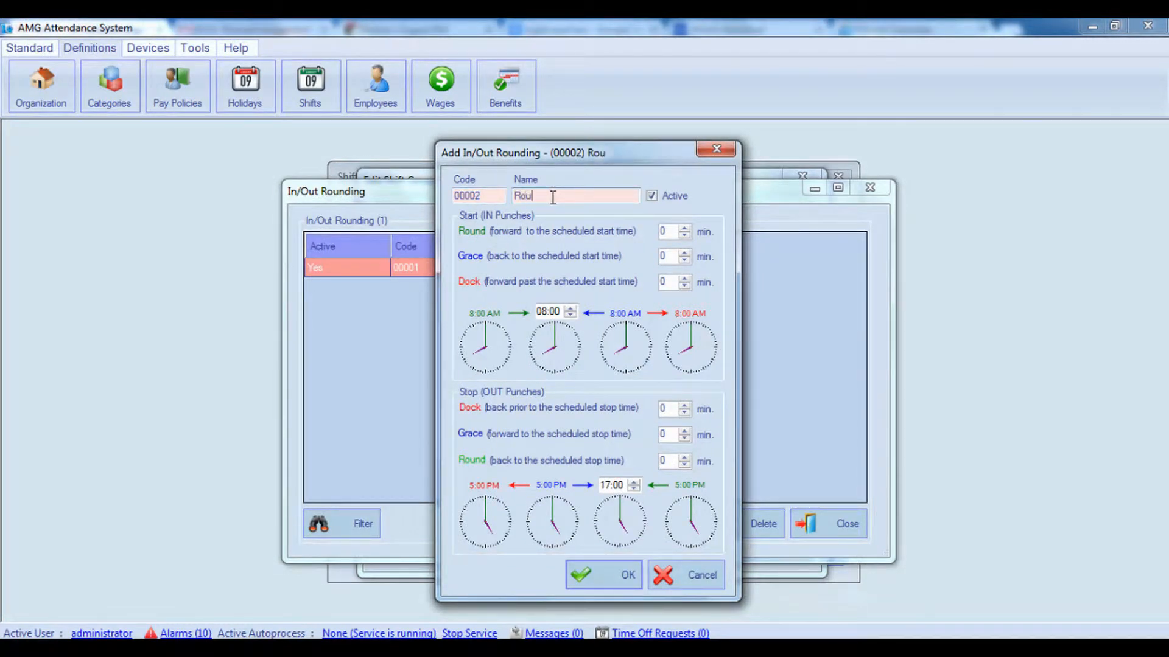
pyautogui.write('nding1')
pyautogui.click(652, 196)
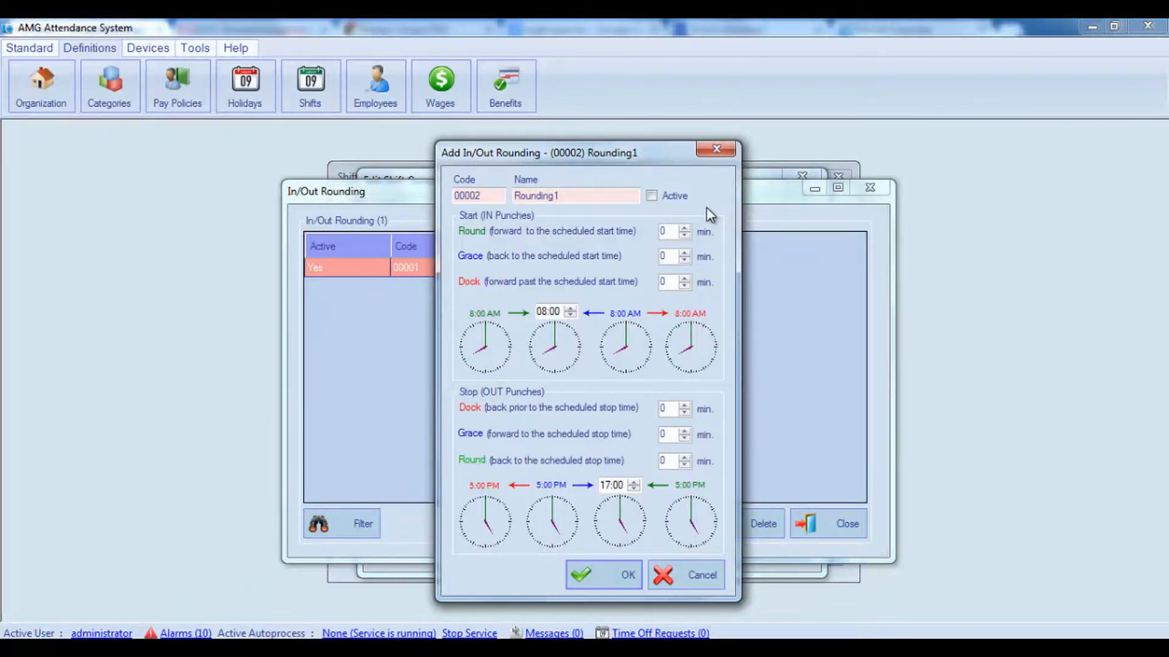
pyautogui.click(651, 196)
# Set the rule's start (IN punches) rounding to Round 15 min, Grace 10 min and Dock 20 min.
pyautogui.moveTo(636, 239)
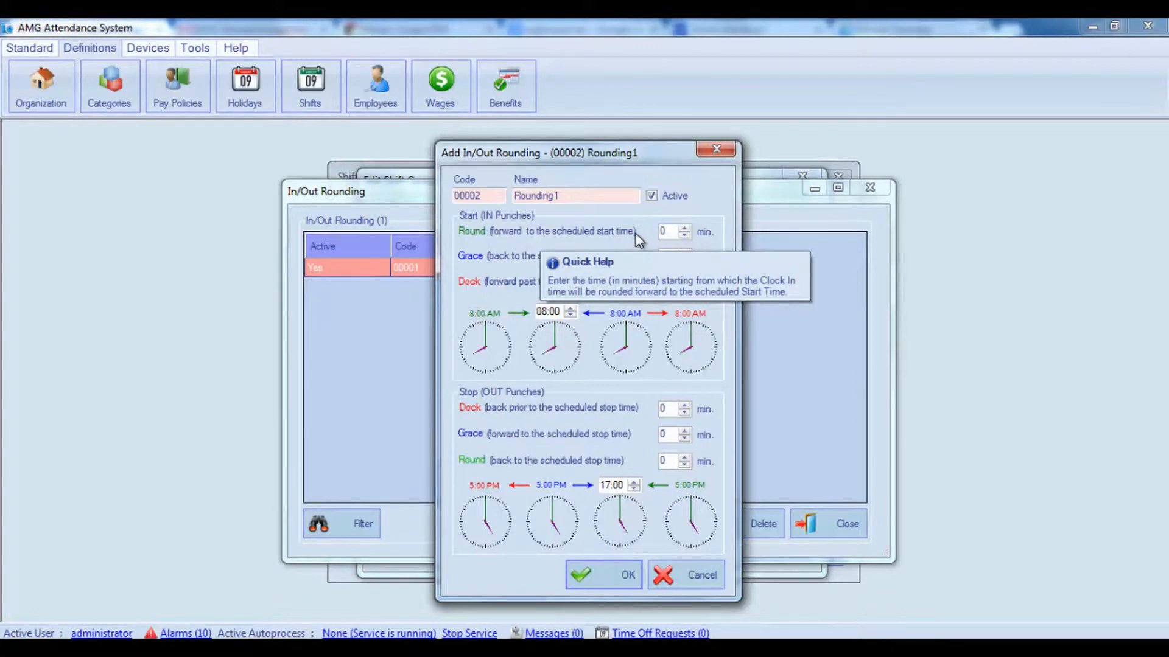
pyautogui.click(661, 232)
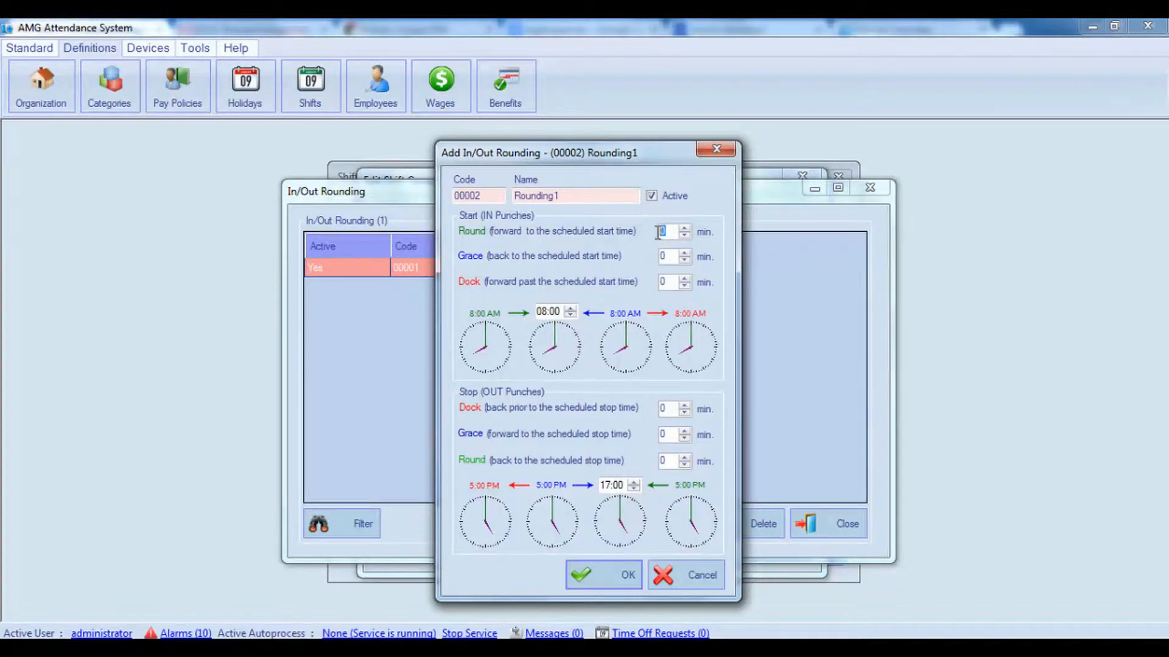
pyautogui.moveTo(638, 256)
pyautogui.write('15')
pyautogui.moveTo(671, 232); pyautogui.dragTo(655, 232)
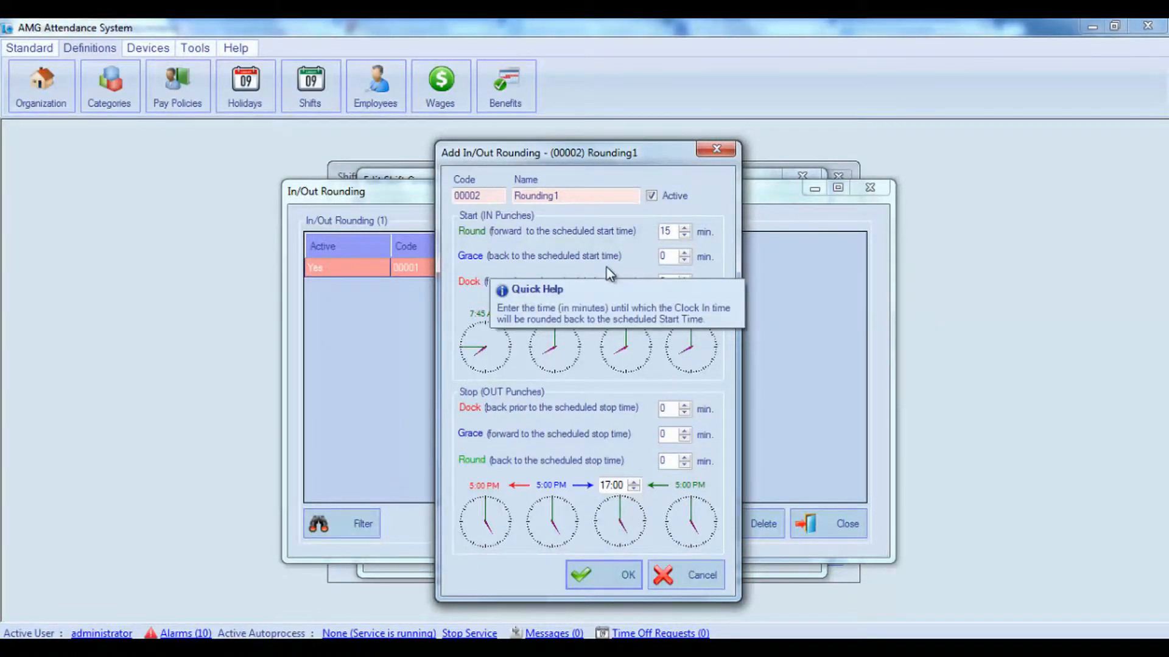
pyautogui.doubleClick(661, 258)
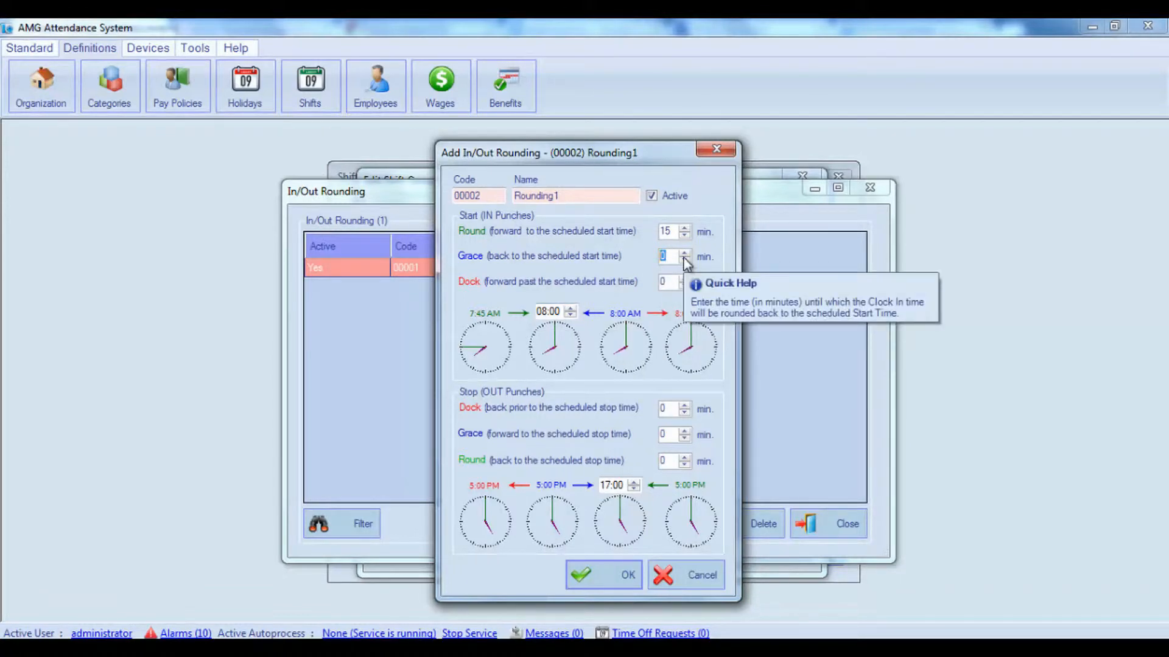
pyautogui.write('10')
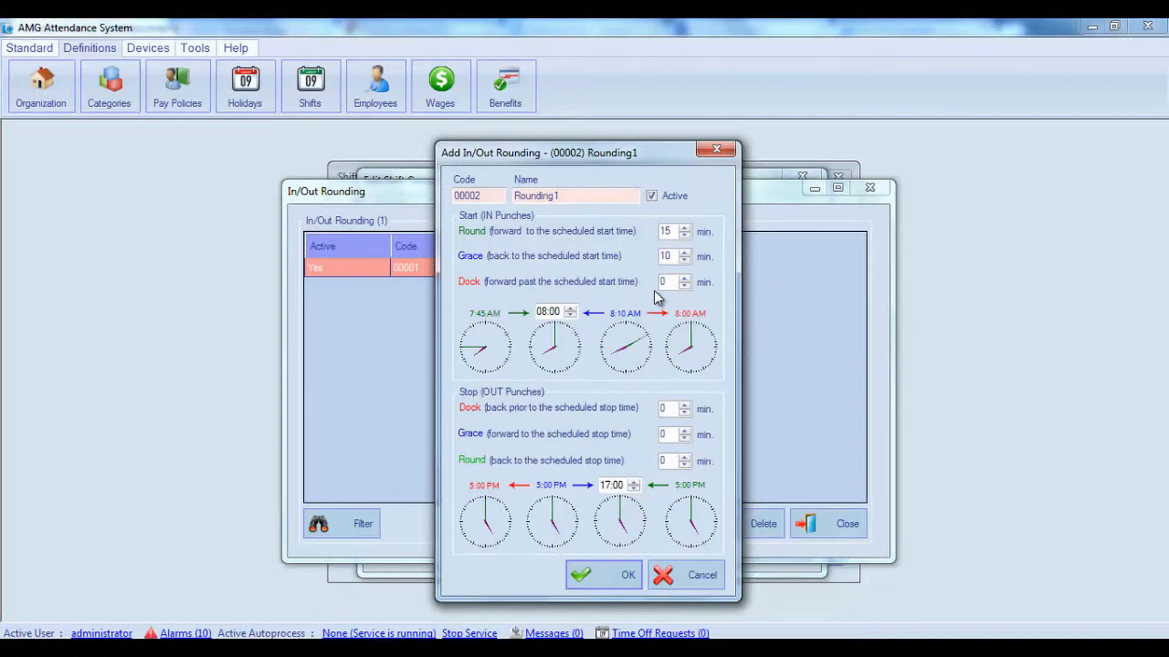
pyautogui.click(671, 284)
pyautogui.doubleClick(670, 283)
pyautogui.write('20')
# Set the rule's stop (OUT punches) Round to 20 min and Grace to 10 min.
pyautogui.moveTo(620, 466)
pyautogui.moveTo(674, 461); pyautogui.dragTo(653, 460)
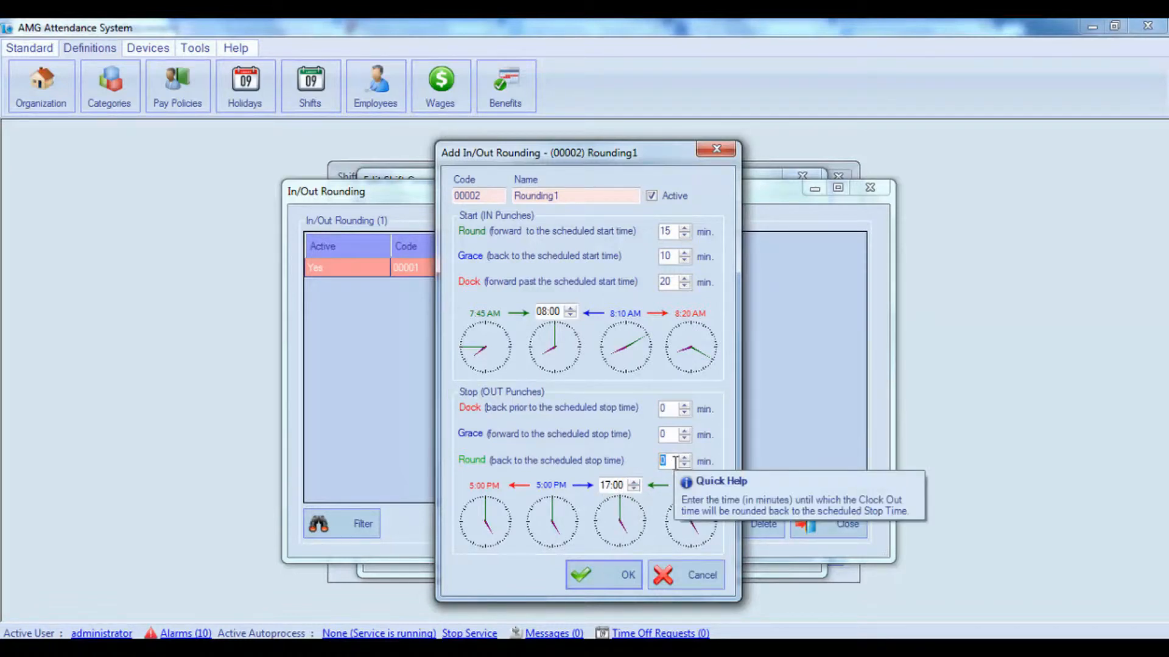
pyautogui.write('20')
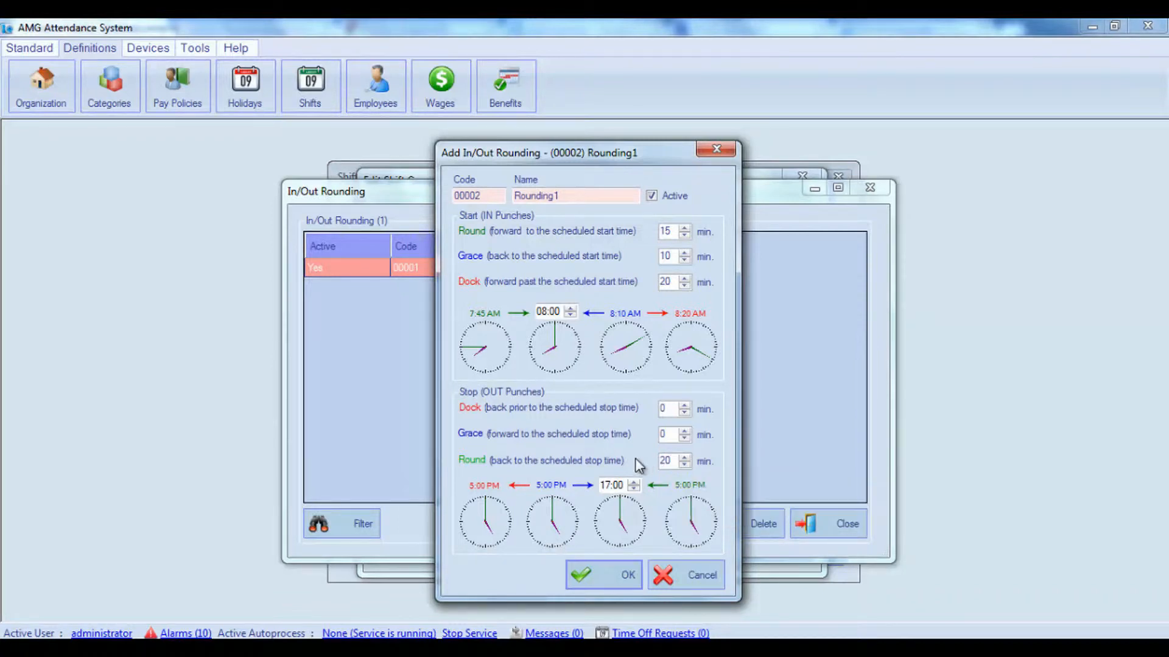
pyautogui.click(498, 516)
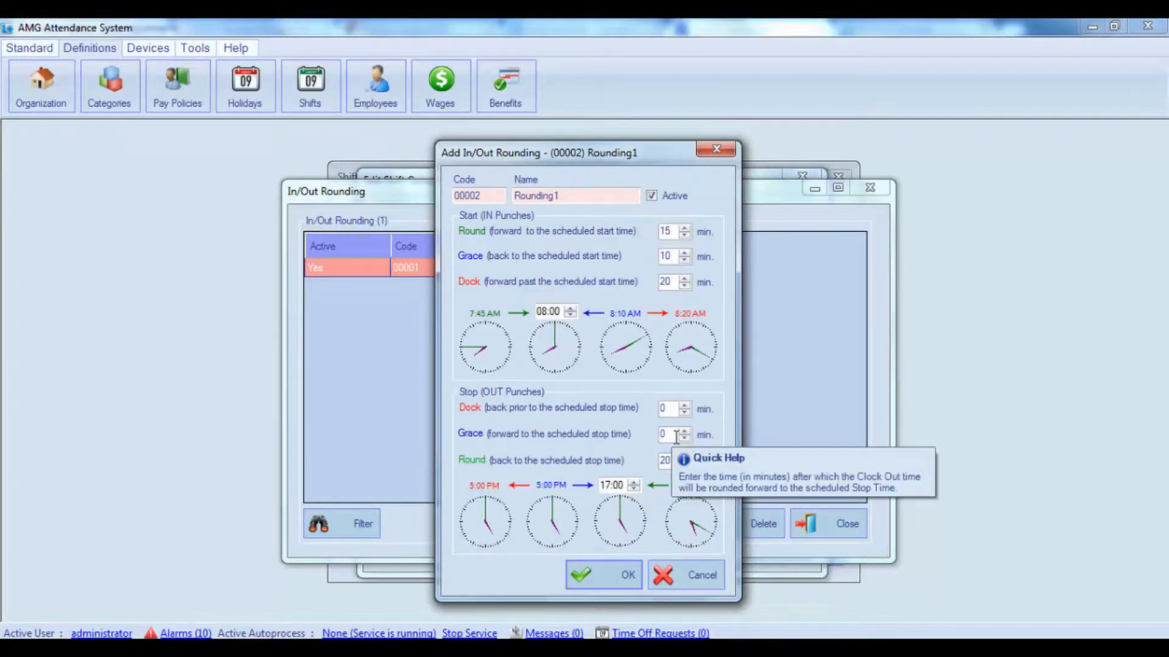
pyautogui.click(655, 432)
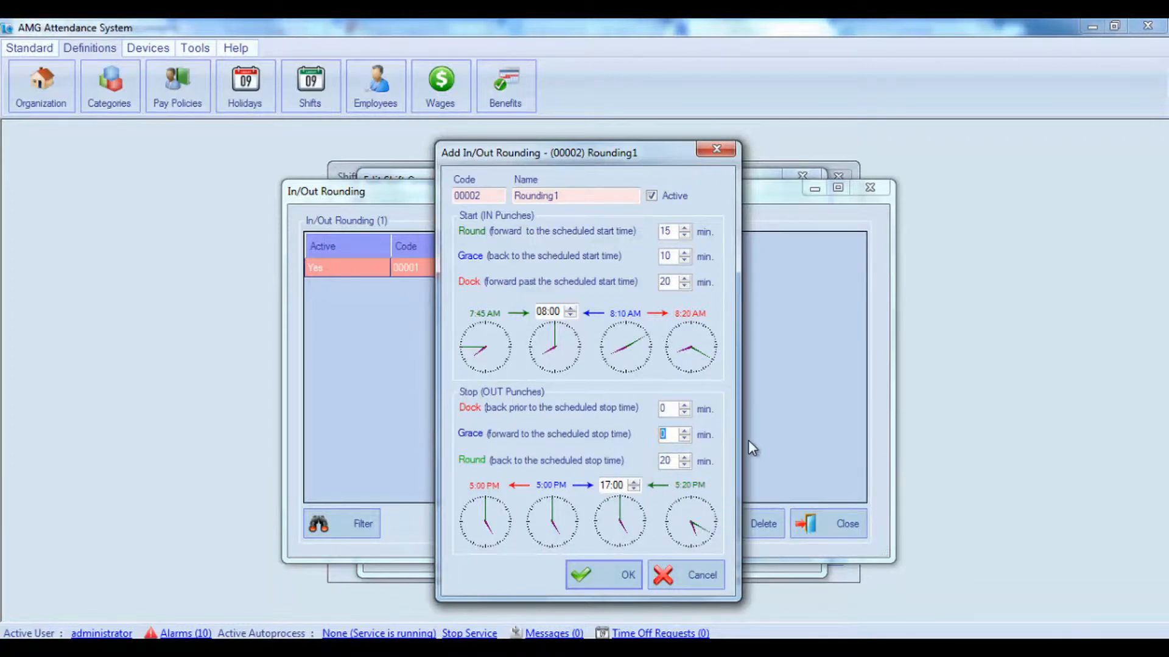
pyautogui.write('10')
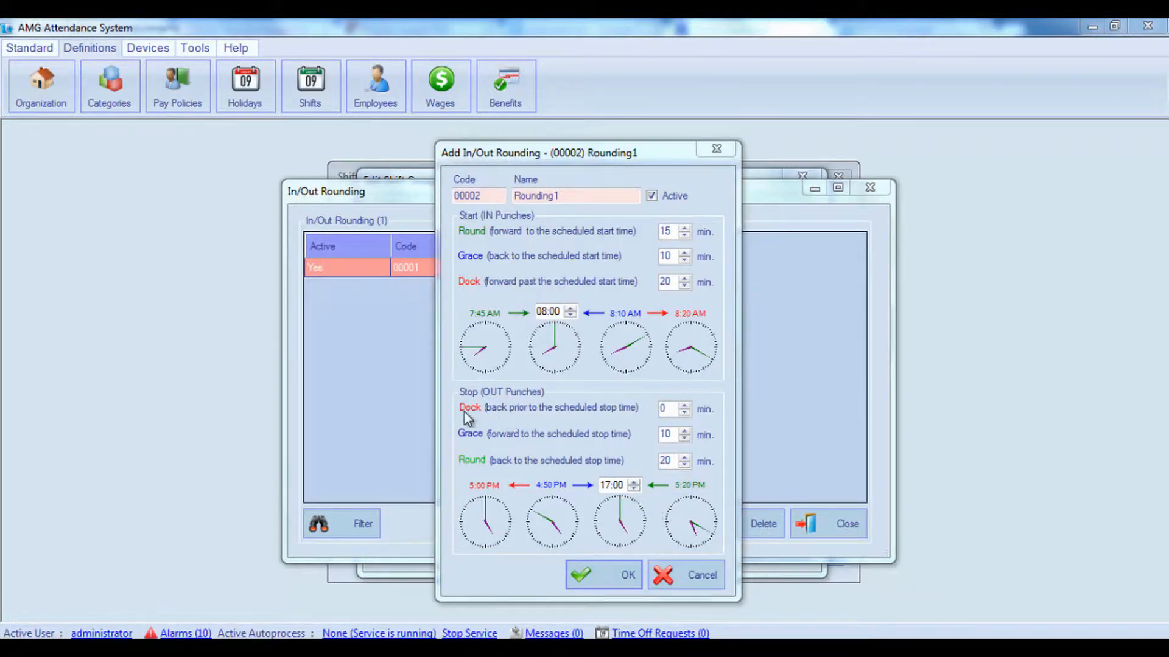
# Set the stop (OUT punches) Dock to 20 min, save the rule and return to the shift group.
pyautogui.click(666, 412)
pyautogui.moveTo(667, 411); pyautogui.dragTo(655, 408)
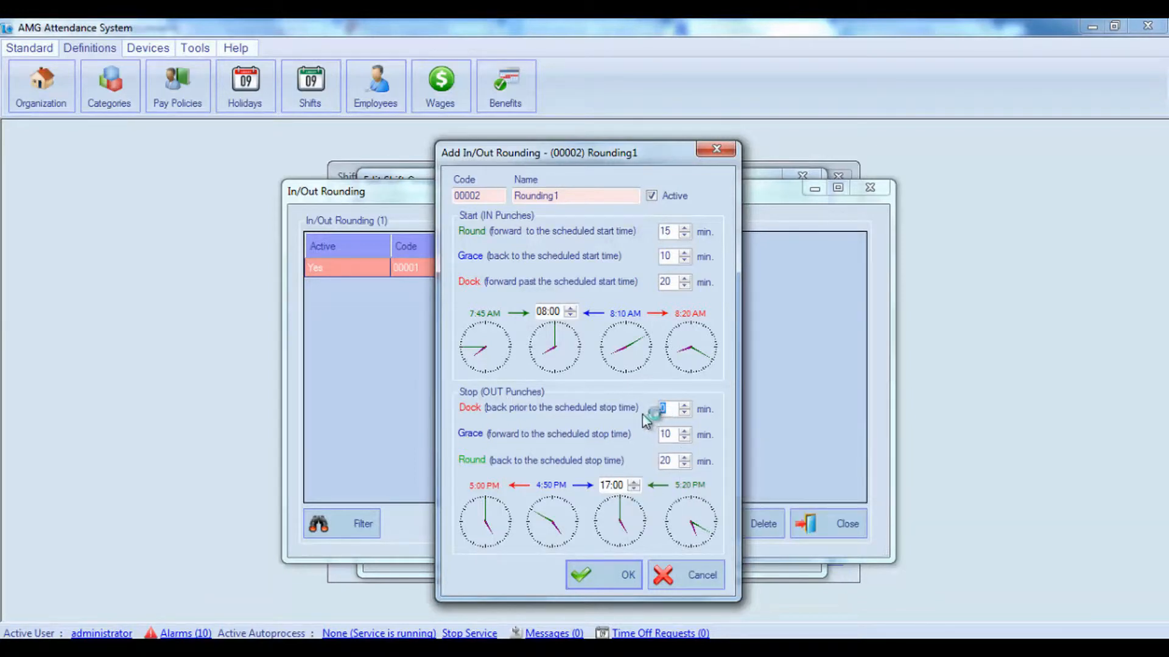
pyautogui.moveTo(641, 416)
pyautogui.moveTo(619, 487)
pyautogui.moveTo(665, 432)
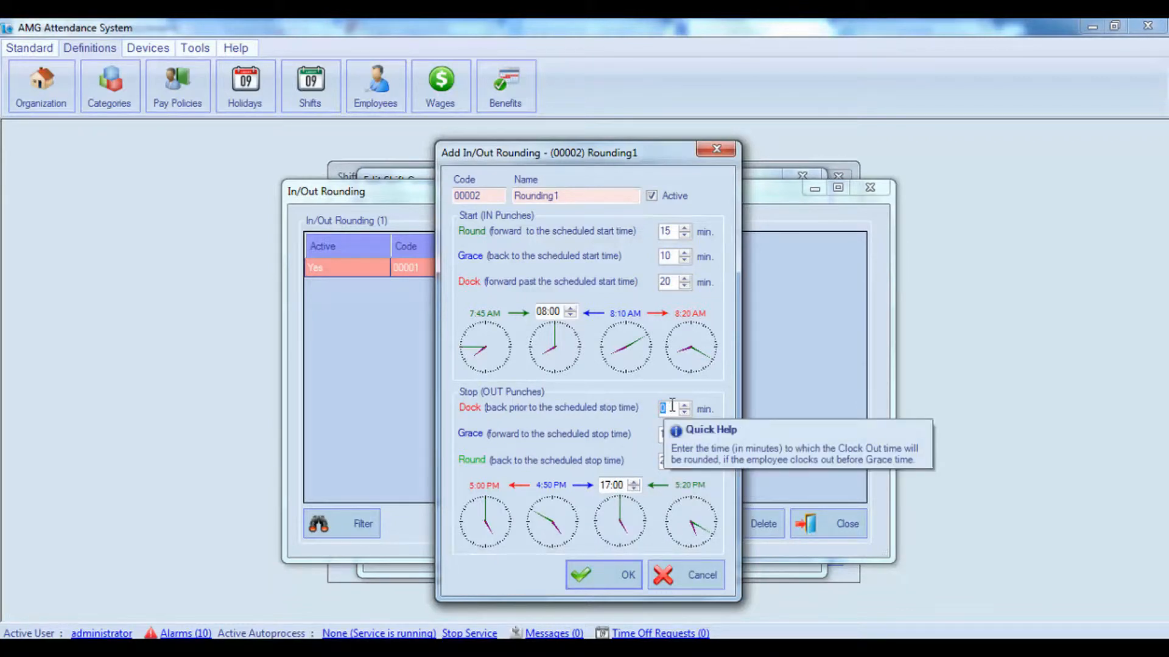
pyautogui.write('20')
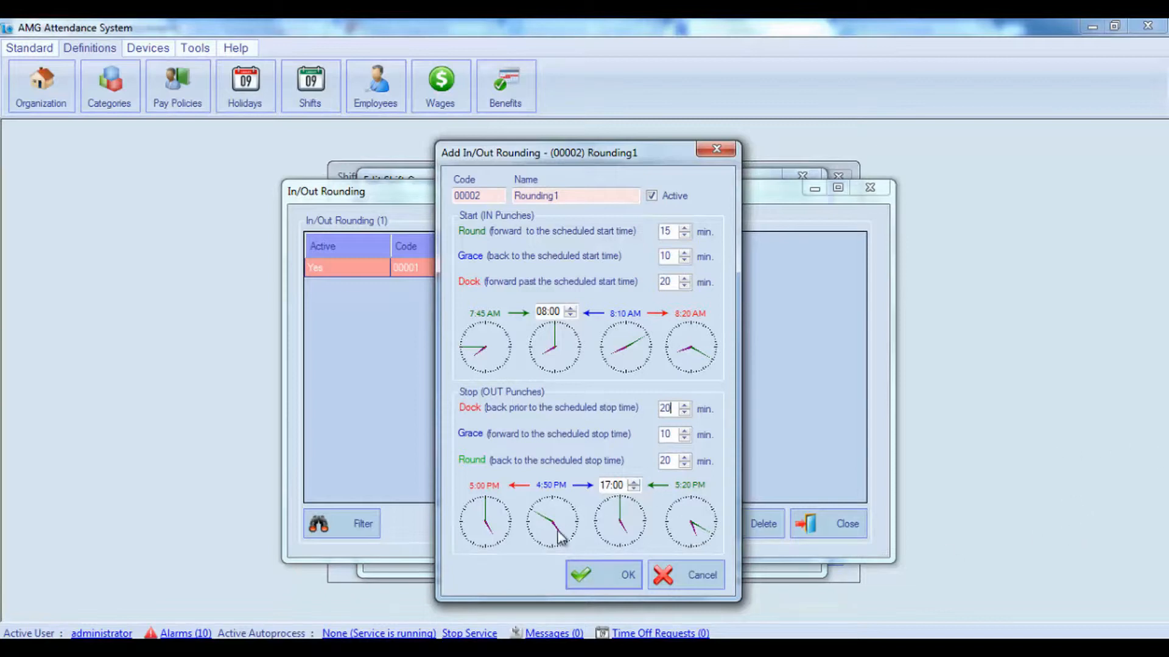
pyautogui.click(513, 530)
pyautogui.moveTo(476, 502)
pyautogui.moveTo(467, 522)
pyautogui.click(607, 583)
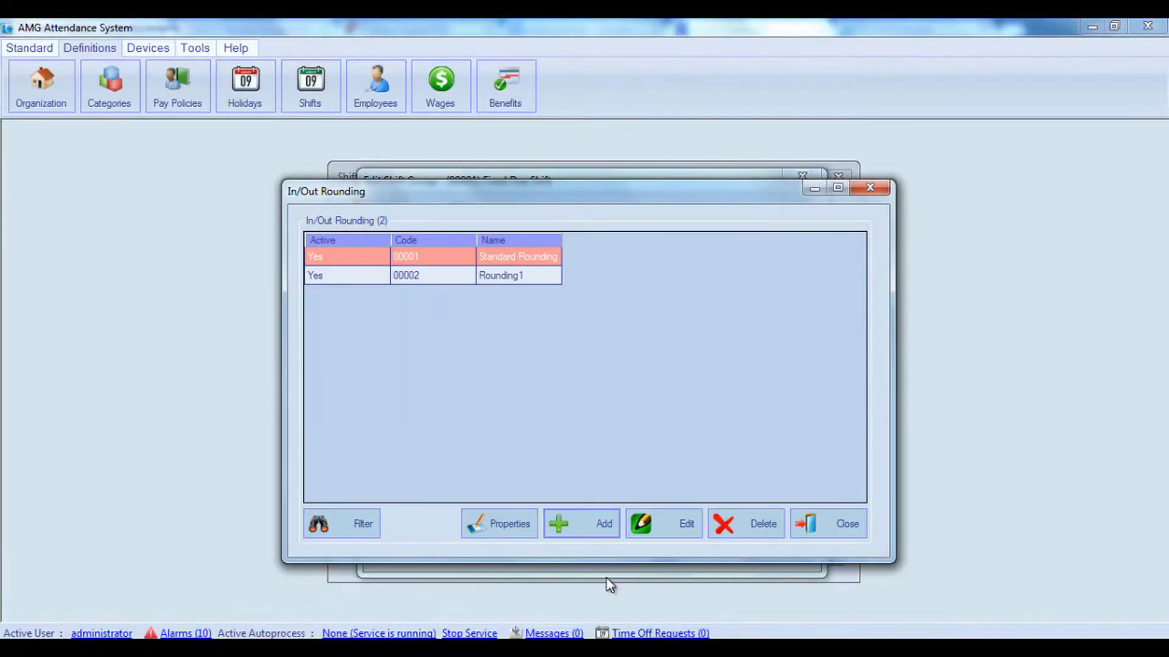
pyautogui.click(851, 524)
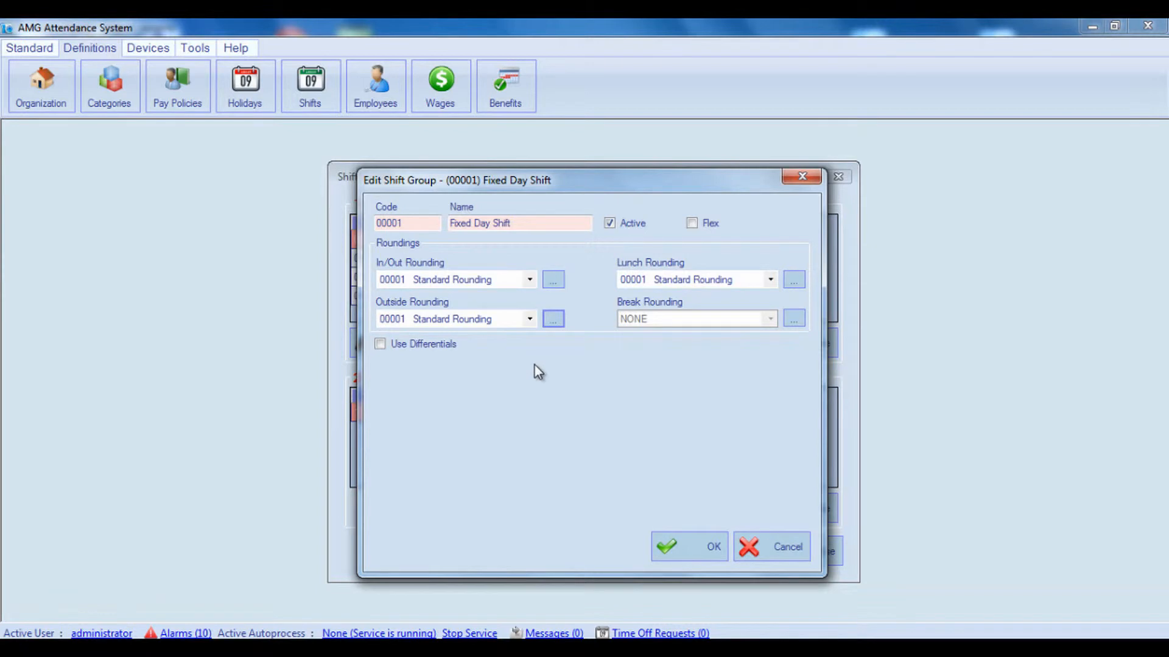
# Add an active Outside Rounding rule named Rounding rule 002.
pyautogui.click(552, 320)
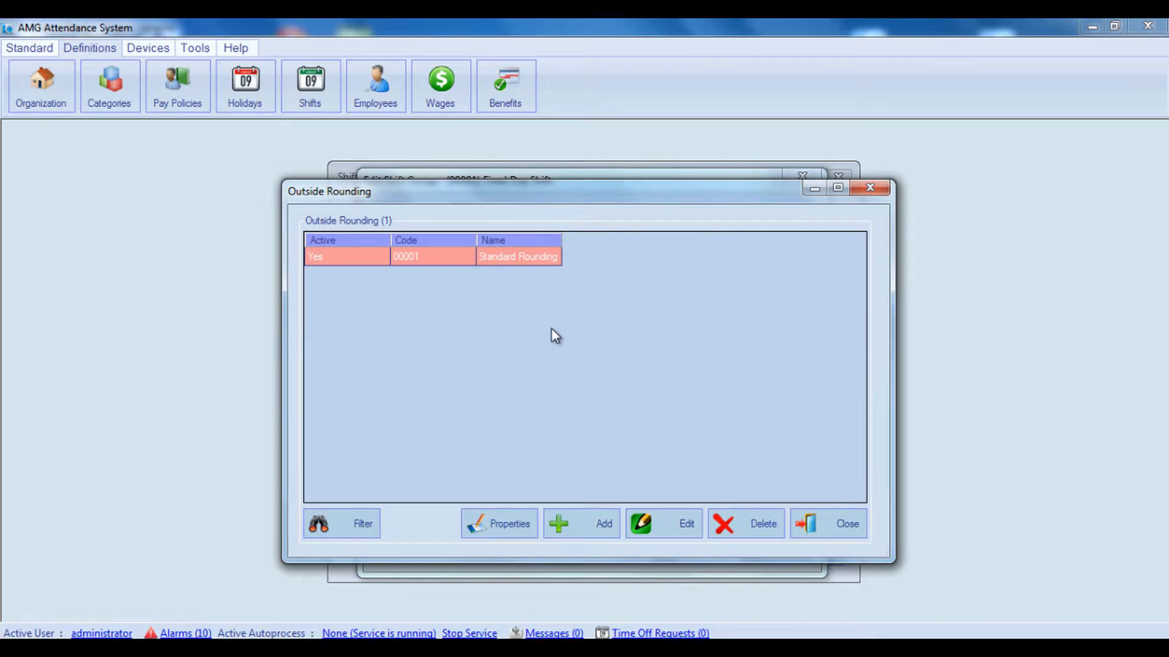
pyautogui.click(583, 524)
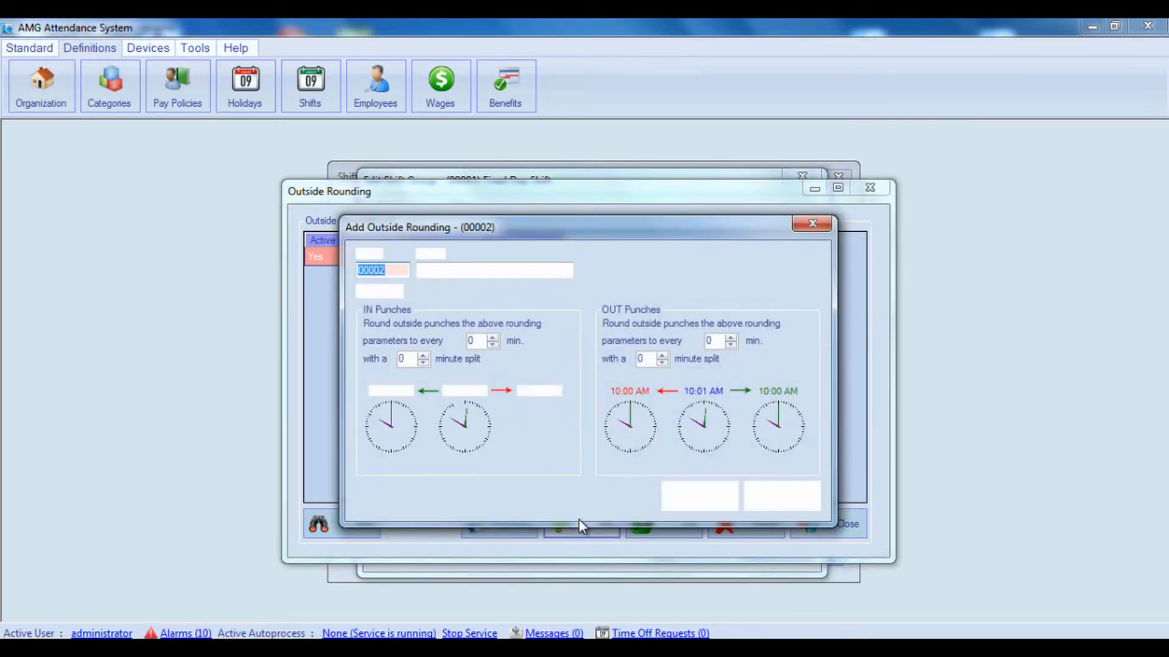
pyautogui.click(405, 270)
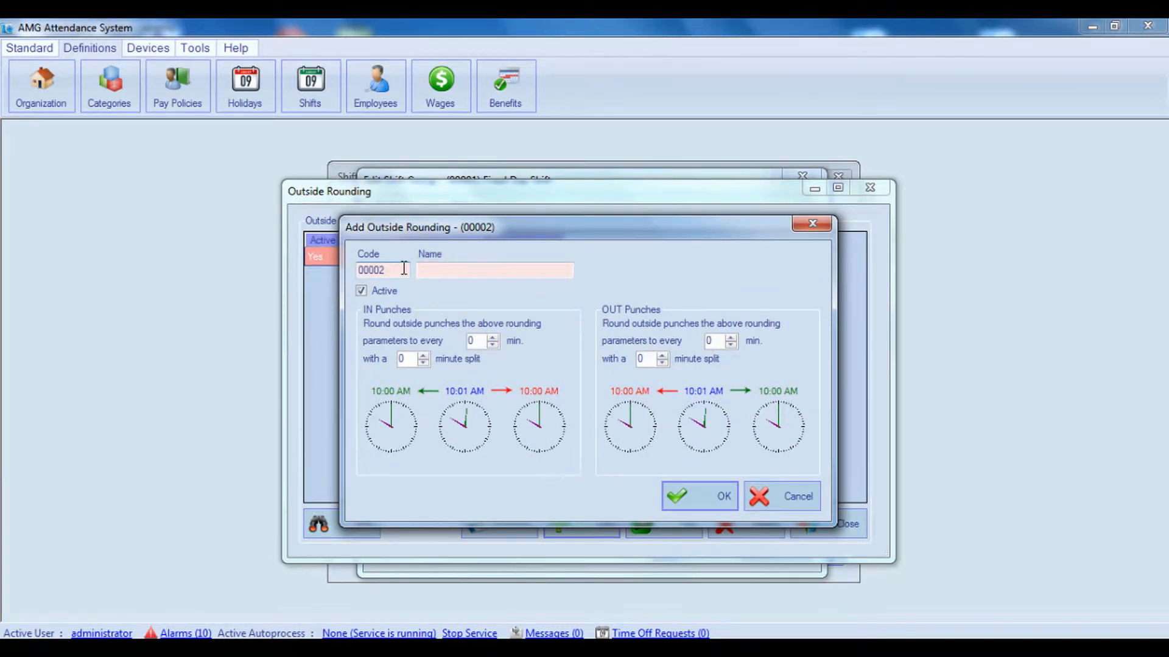
pyautogui.click(450, 266)
pyautogui.write('Rounding rule 002')
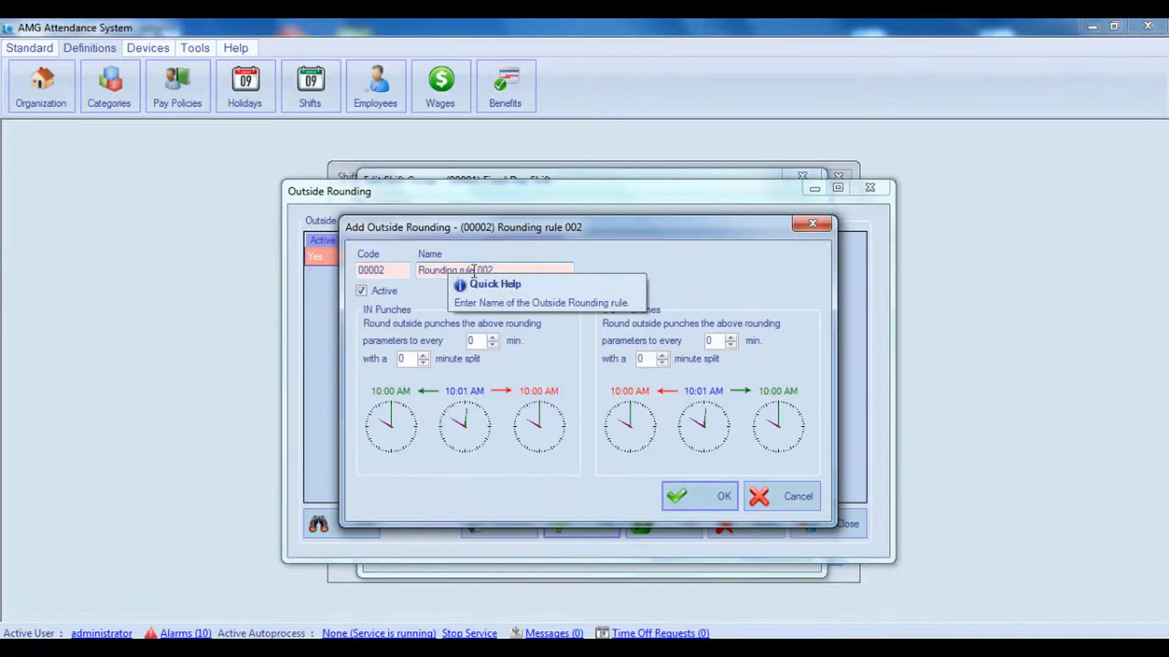
pyautogui.moveTo(503, 270); pyautogui.dragTo(410, 273)
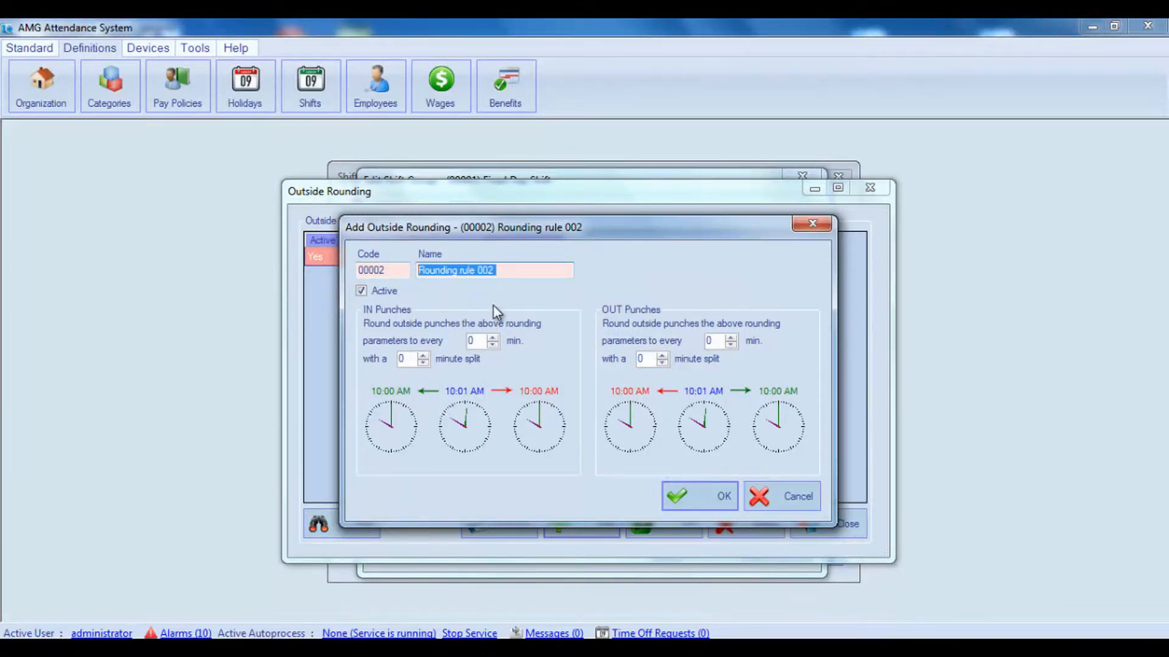
pyautogui.click(361, 291)
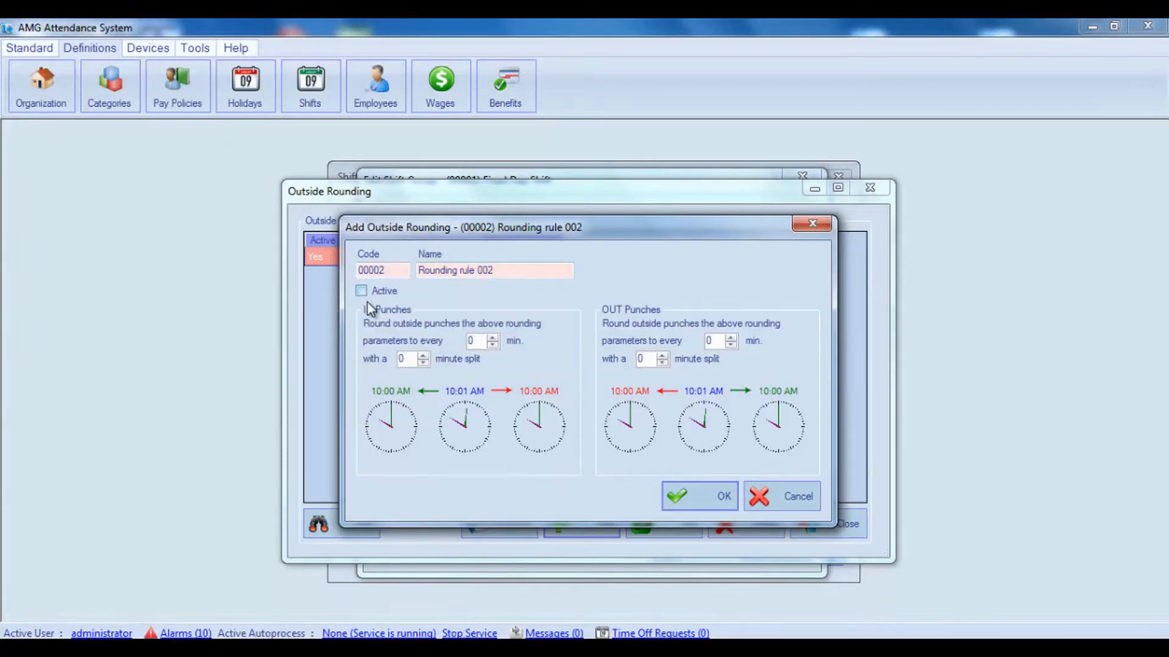
pyautogui.click(361, 293)
pyautogui.click(468, 341)
pyautogui.doubleClick(468, 341)
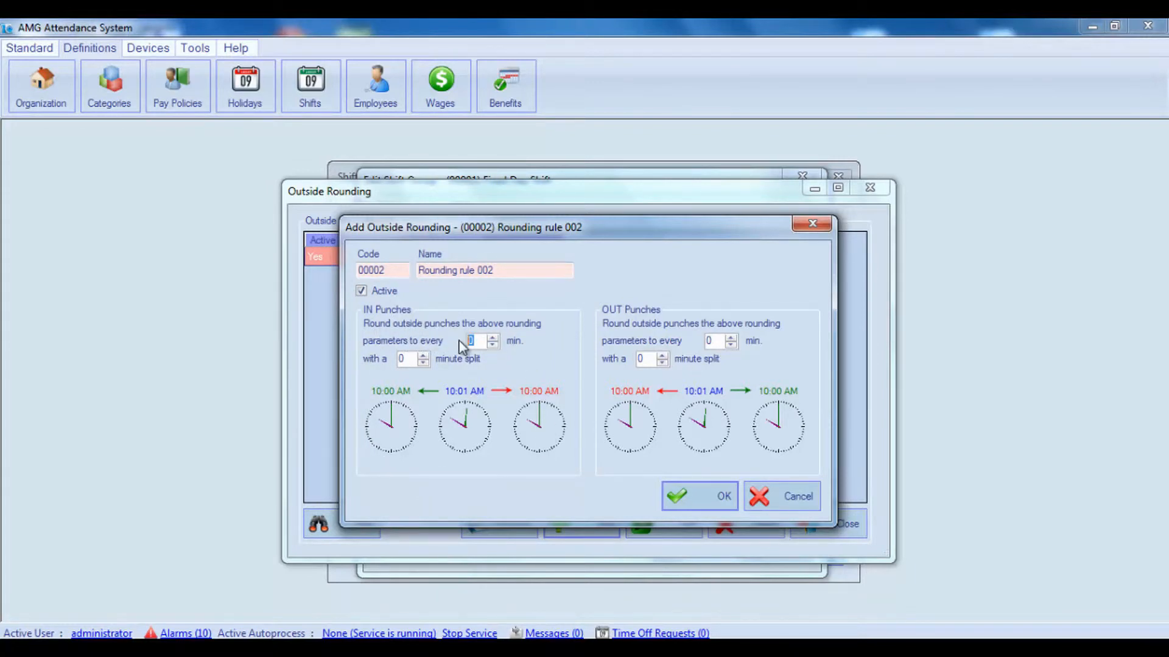
pyautogui.doubleClick(402, 359)
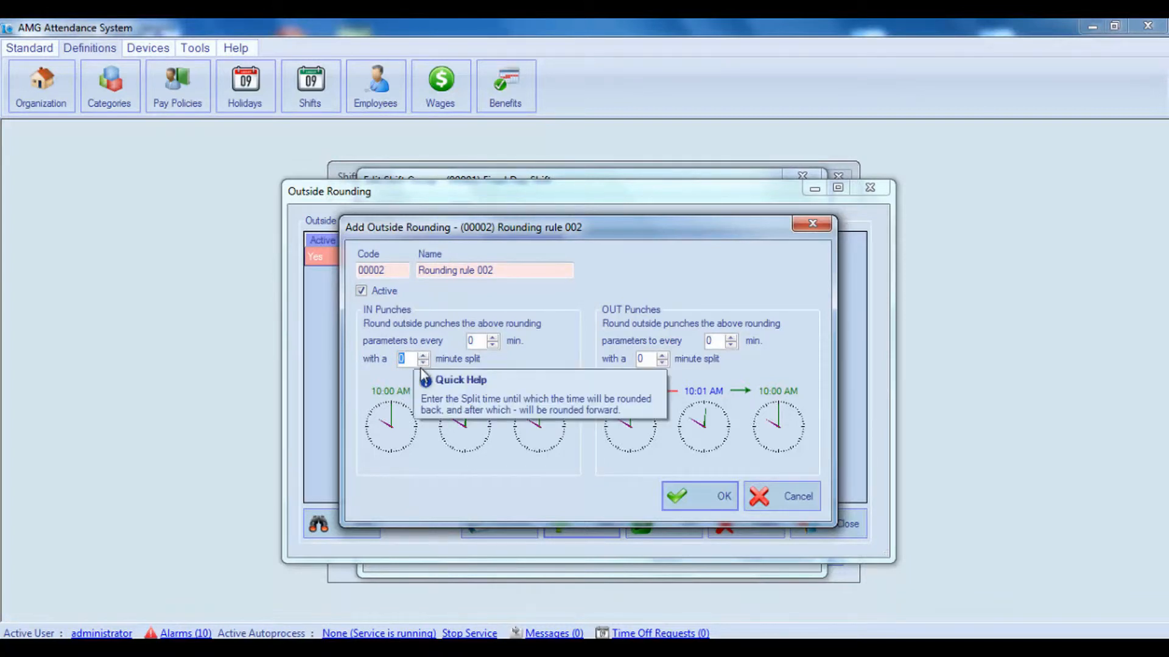
pyautogui.moveTo(416, 361)
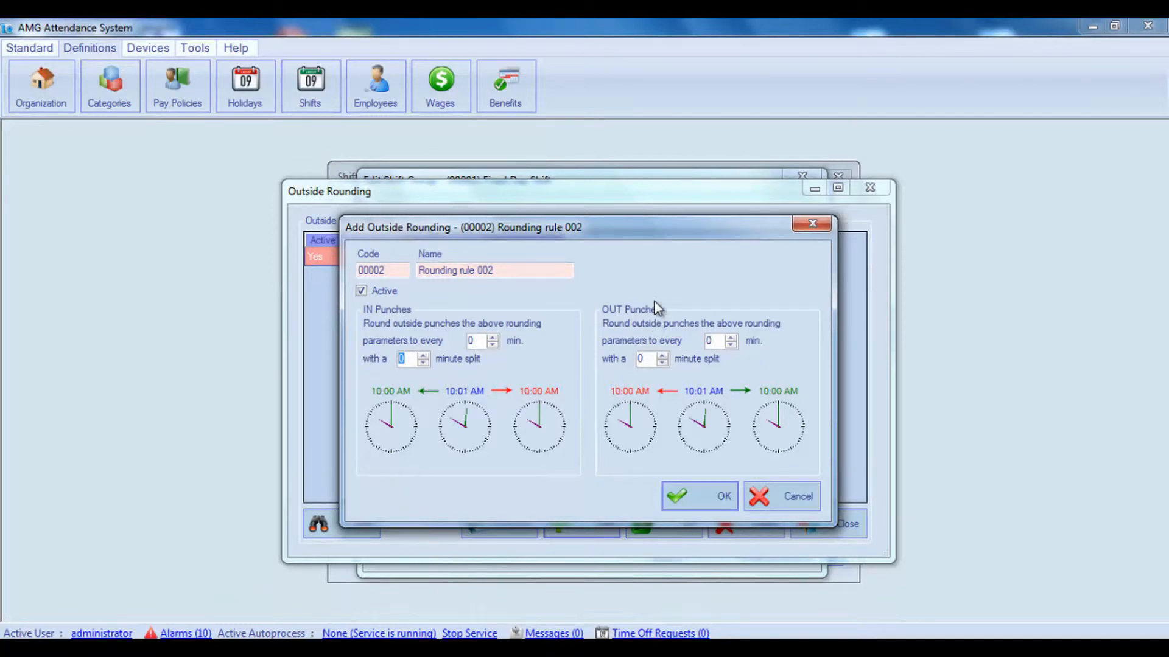
# Round the rule's OUT punches to every 15 min with a 7 minute split and save the rule.
pyautogui.click(652, 358)
pyautogui.press('BackSpace')
pyautogui.write('7')
pyautogui.click(708, 341)
pyautogui.write('15')
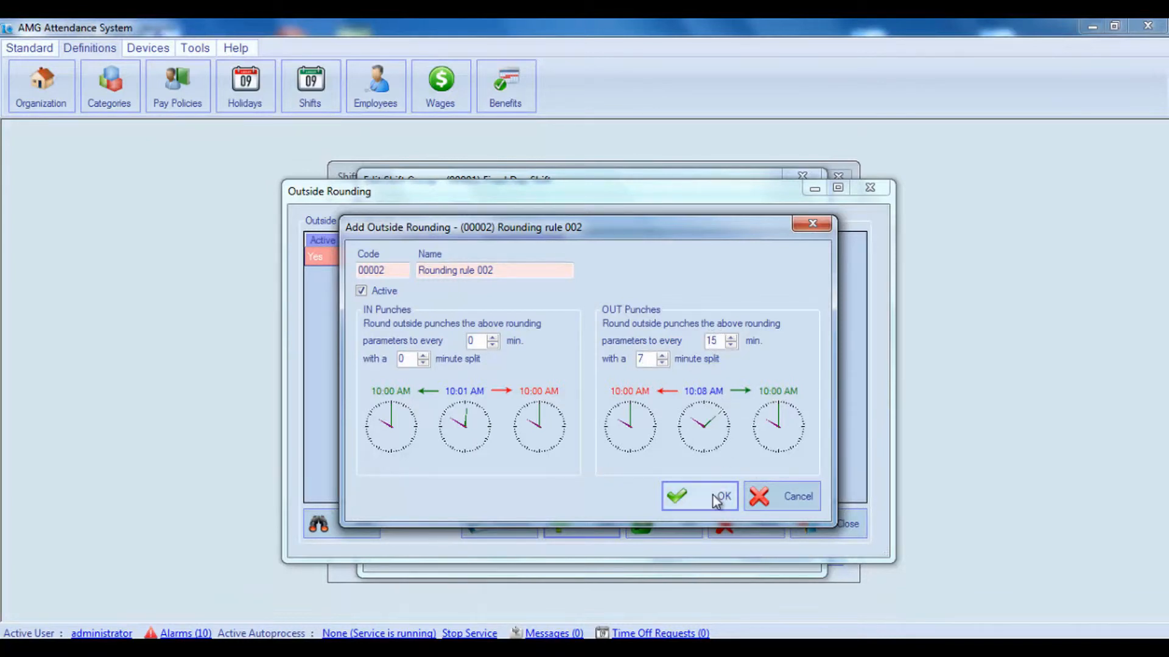
pyautogui.click(713, 496)
# Assign Rounding rule 002 as the Outside Rounding of the Fixed Day Shift group and save the group.
pyautogui.click(503, 277)
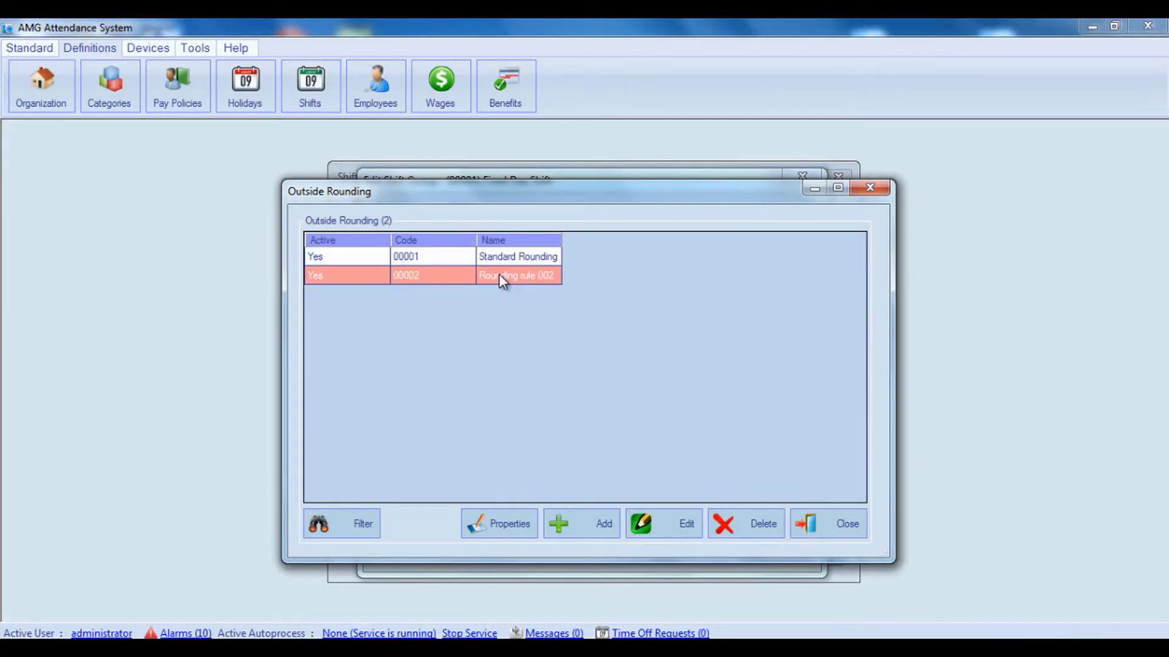
pyautogui.click(817, 524)
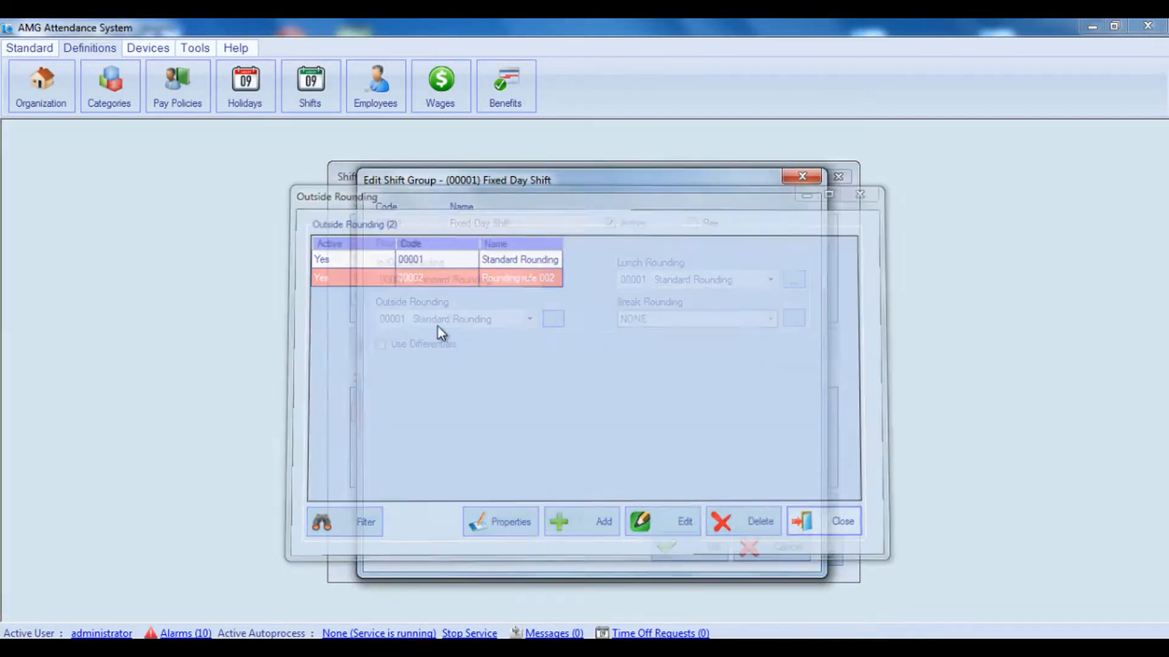
pyautogui.click(415, 316)
pyautogui.click(435, 356)
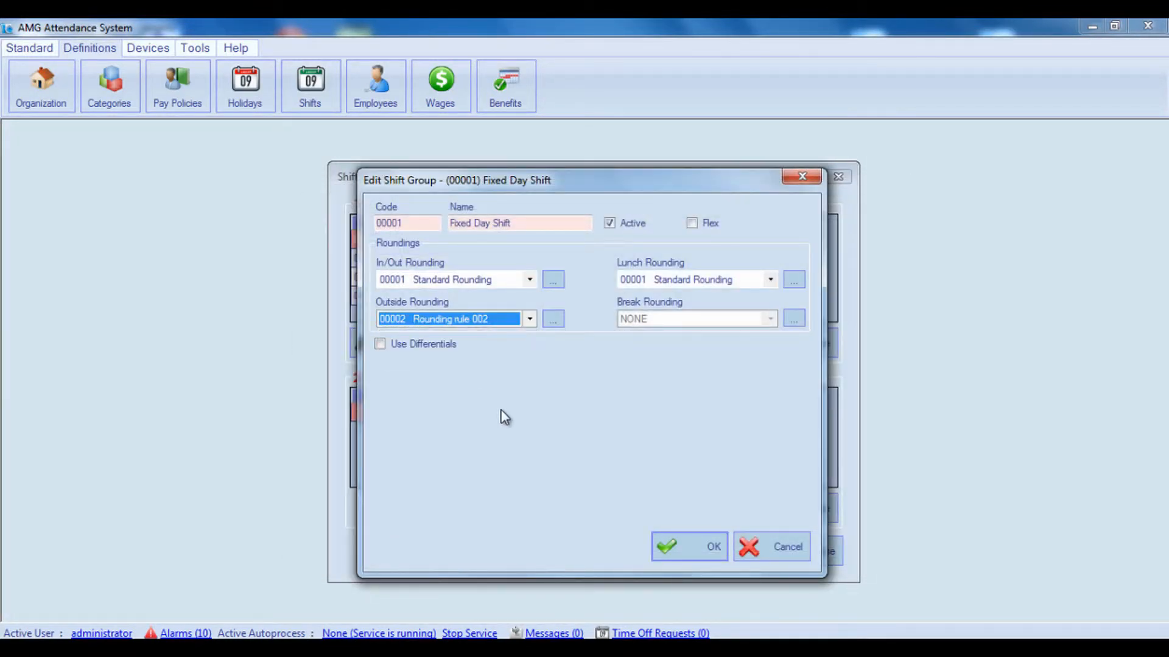
pyautogui.click(678, 548)
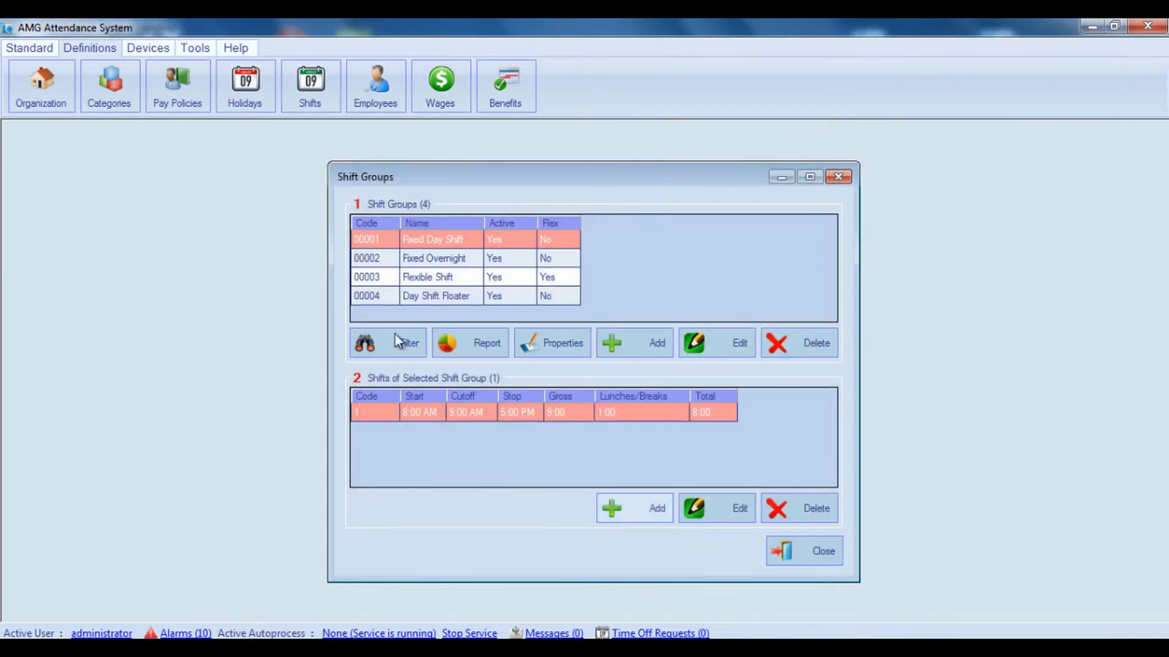
# Open the attendance timecards and show the first employee's timecard for one pay period back.
pyautogui.click(30, 47)
pyautogui.click(40, 85)
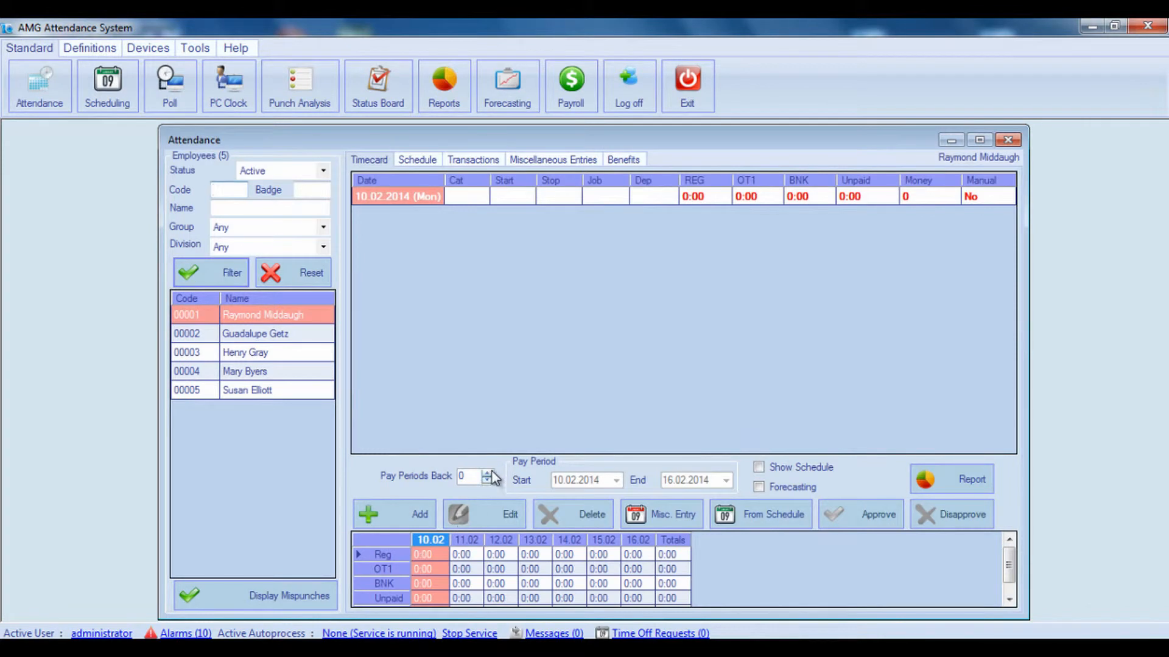
pyautogui.click(491, 473)
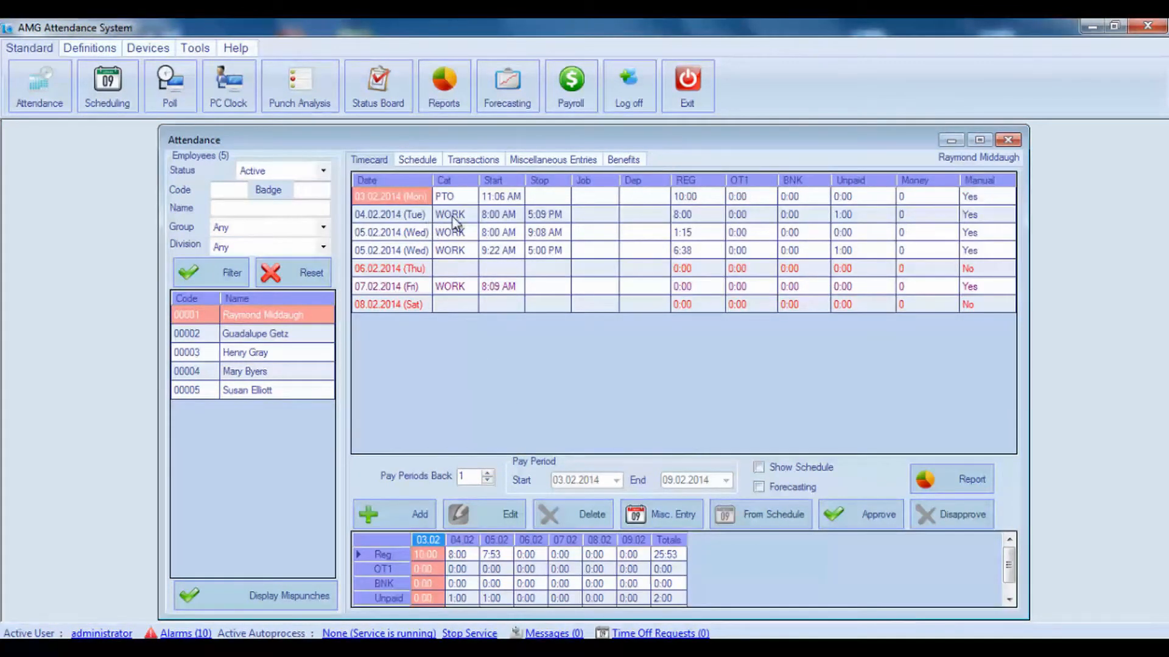
# Examine the Stop time and REG hours of the first 05.02.2014 work entry on the timecard.
pyautogui.click(540, 234)
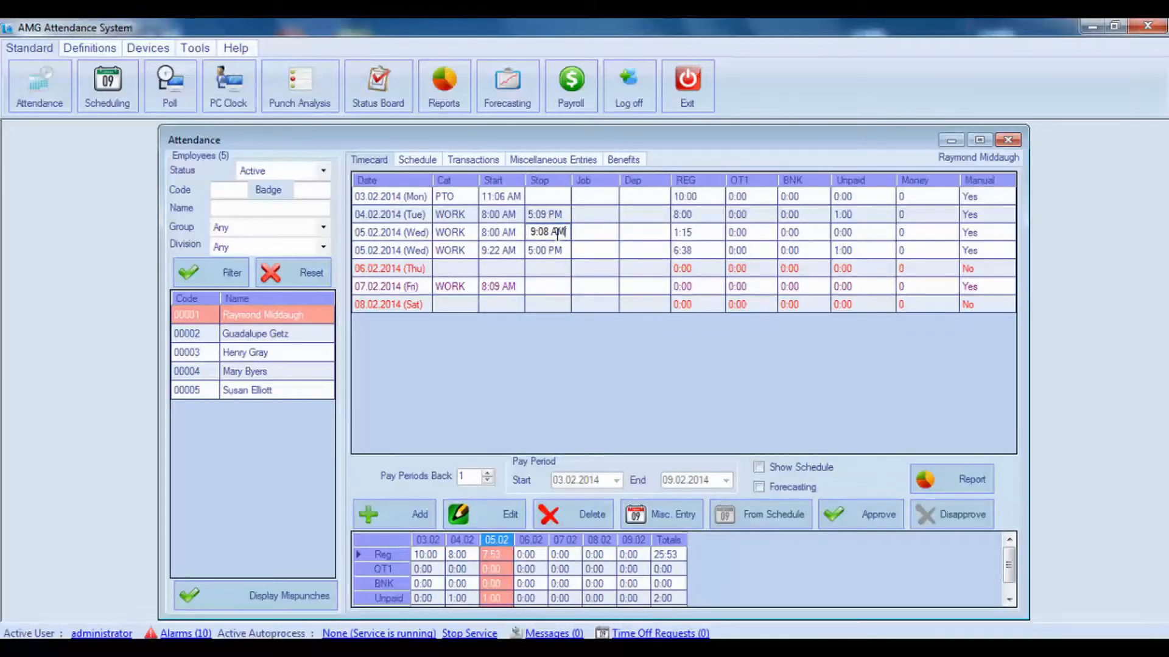
pyautogui.moveTo(564, 234); pyautogui.dragTo(515, 235)
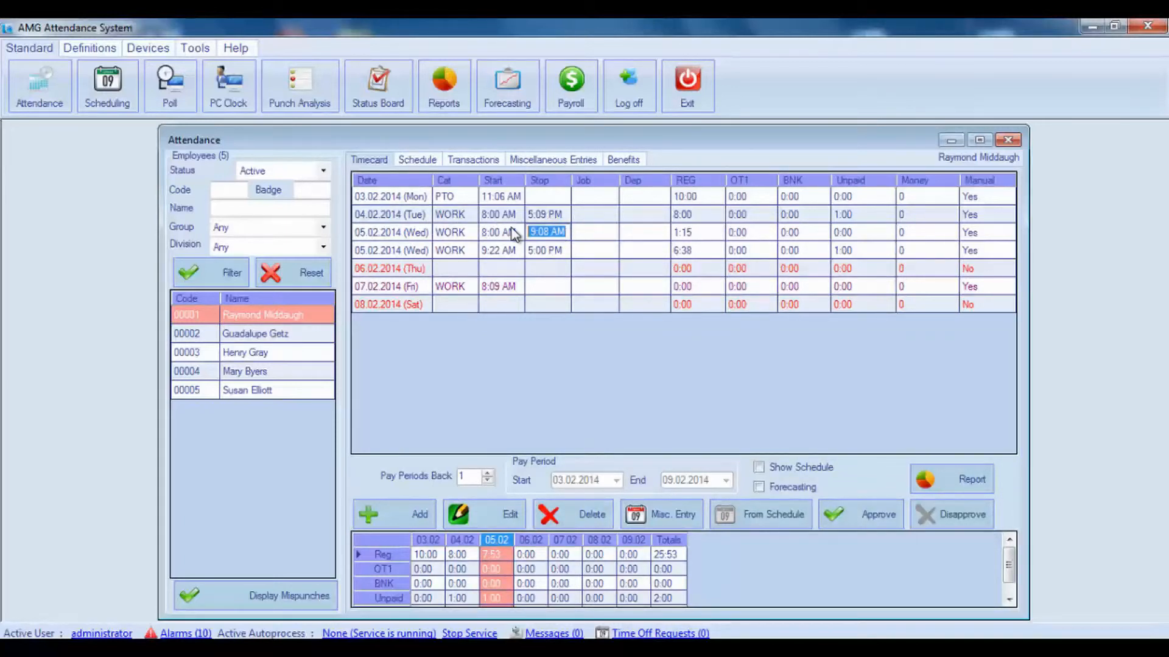
pyautogui.click(549, 232)
pyautogui.moveTo(544, 231); pyautogui.dragTo(553, 232)
pyautogui.click(565, 232)
pyautogui.moveTo(550, 235); pyautogui.dragTo(539, 235)
pyautogui.click(550, 235)
pyautogui.click(686, 236)
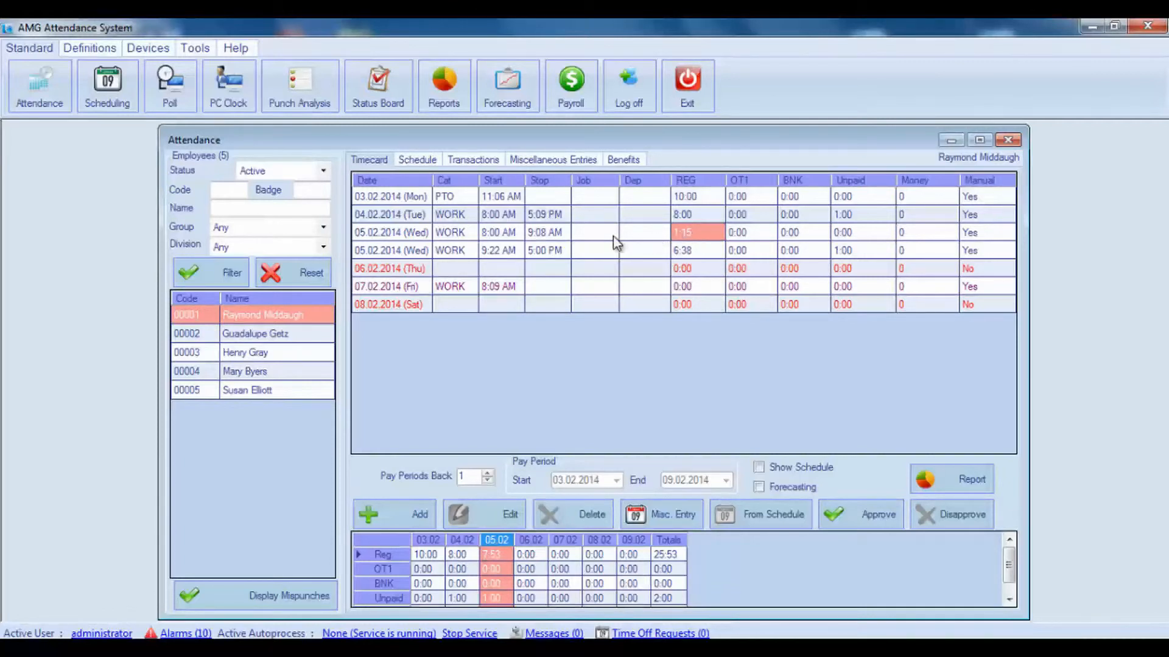
# Set the Stop time of the first 05.02.2014 work entry to 9:06 AM and check its REG hours.
pyautogui.doubleClick(544, 232)
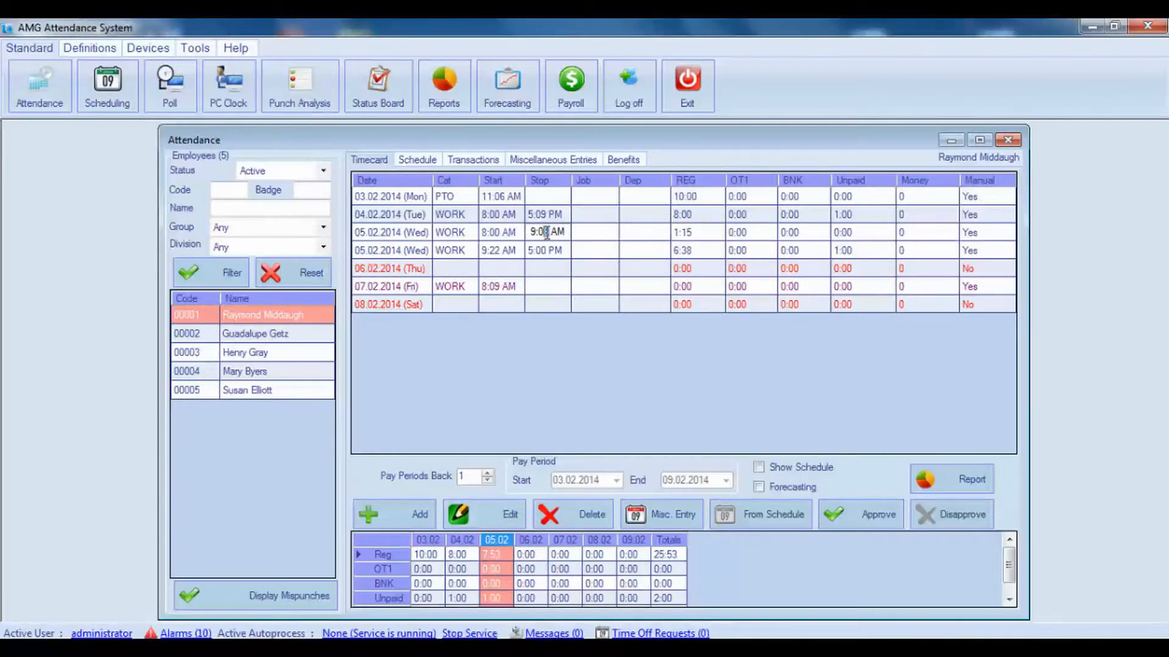
pyautogui.moveTo(545, 233); pyautogui.dragTo(551, 233)
pyautogui.write('6')
pyautogui.click(593, 234)
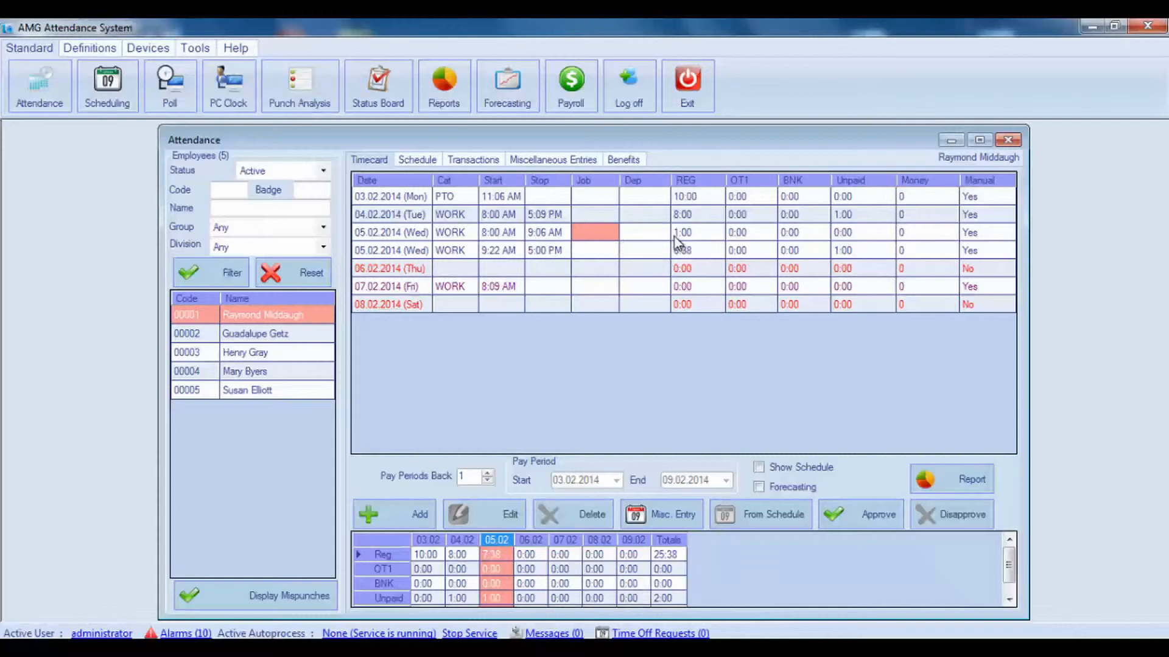
pyautogui.click(707, 233)
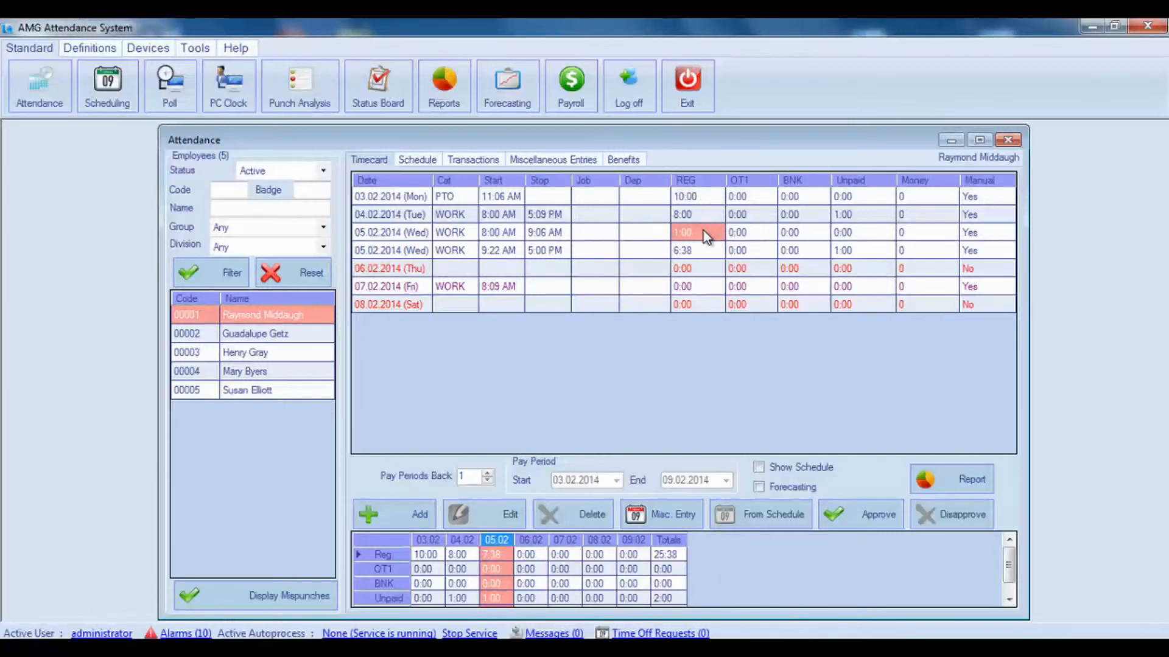
# Close the attendance timecards and review the settings of Rounding rule 002 from the Fixed Day Shift group's Outside Rounding.
pyautogui.click(1008, 141)
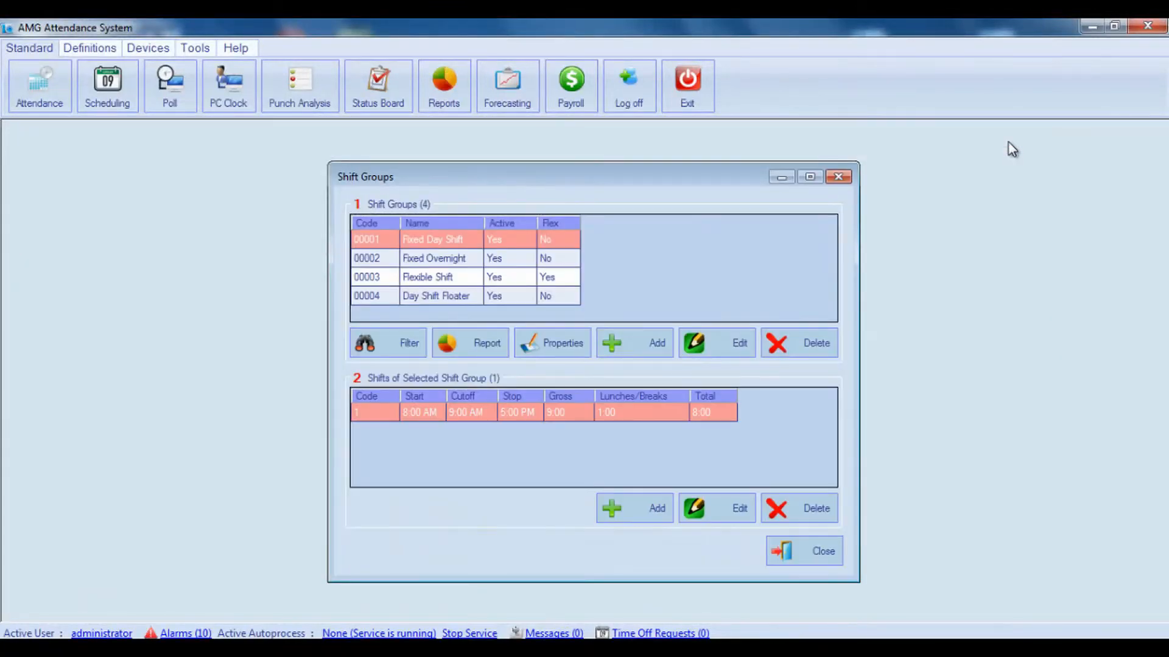
pyautogui.doubleClick(543, 243)
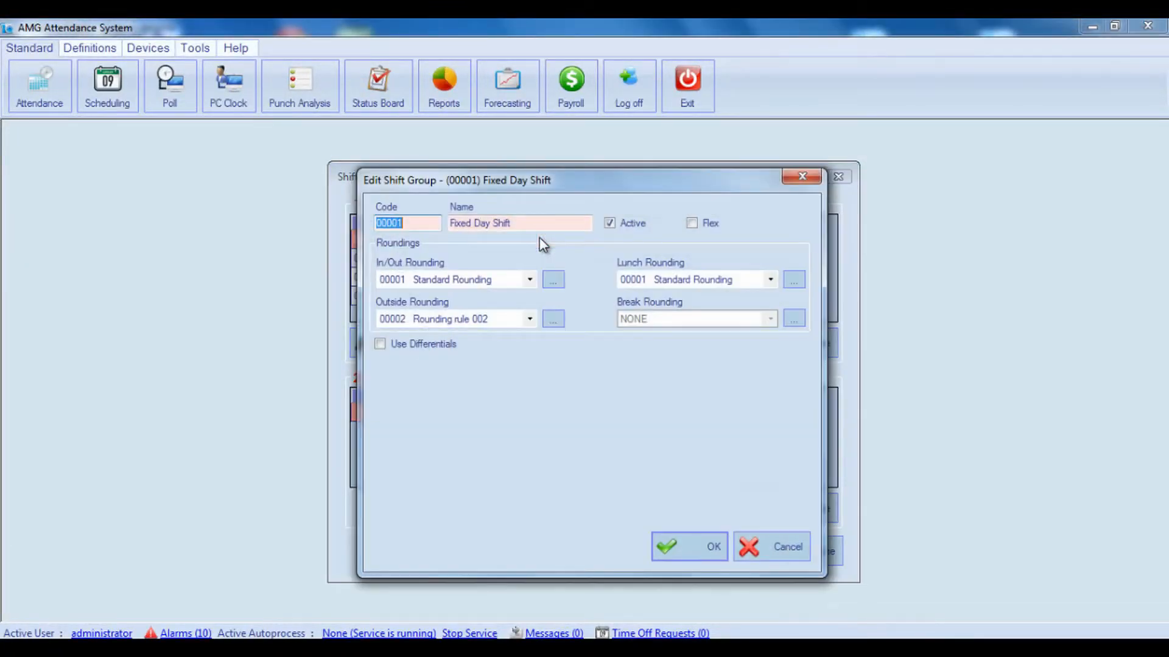
pyautogui.click(552, 318)
pyautogui.doubleClick(480, 279)
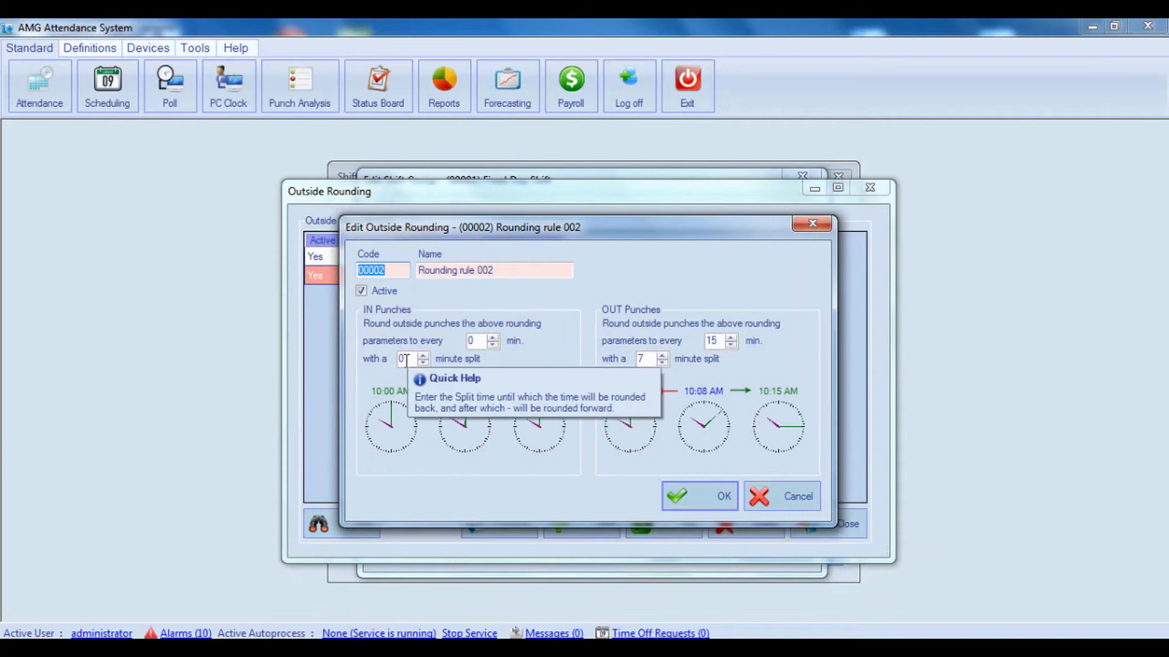
pyautogui.click(777, 495)
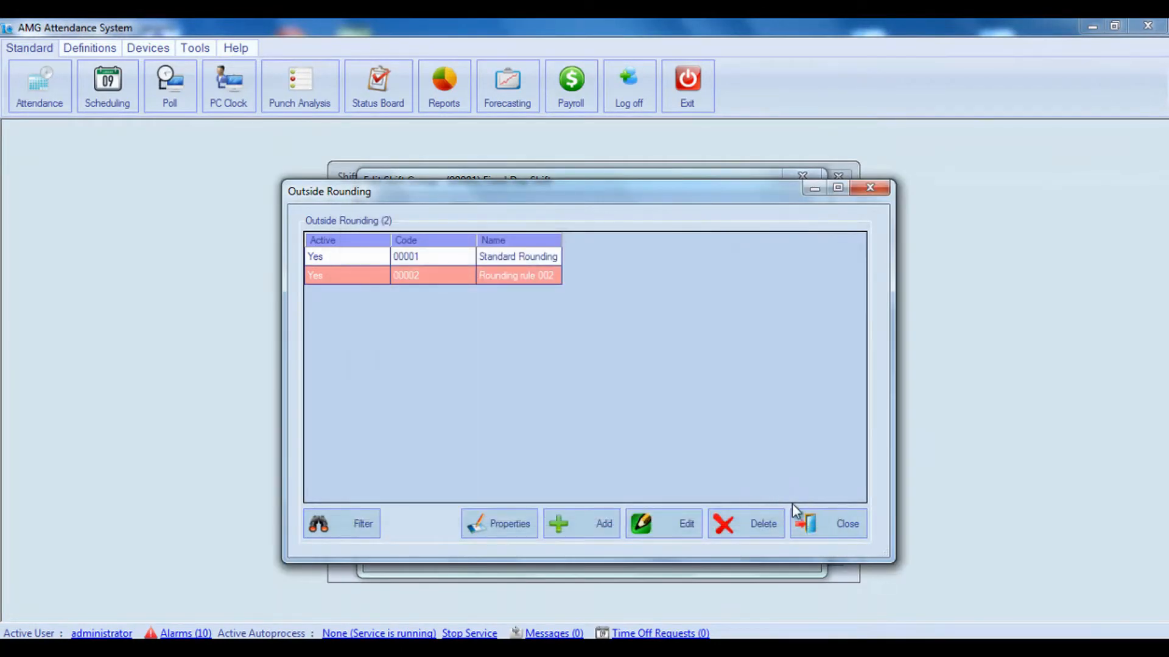
pyautogui.click(835, 526)
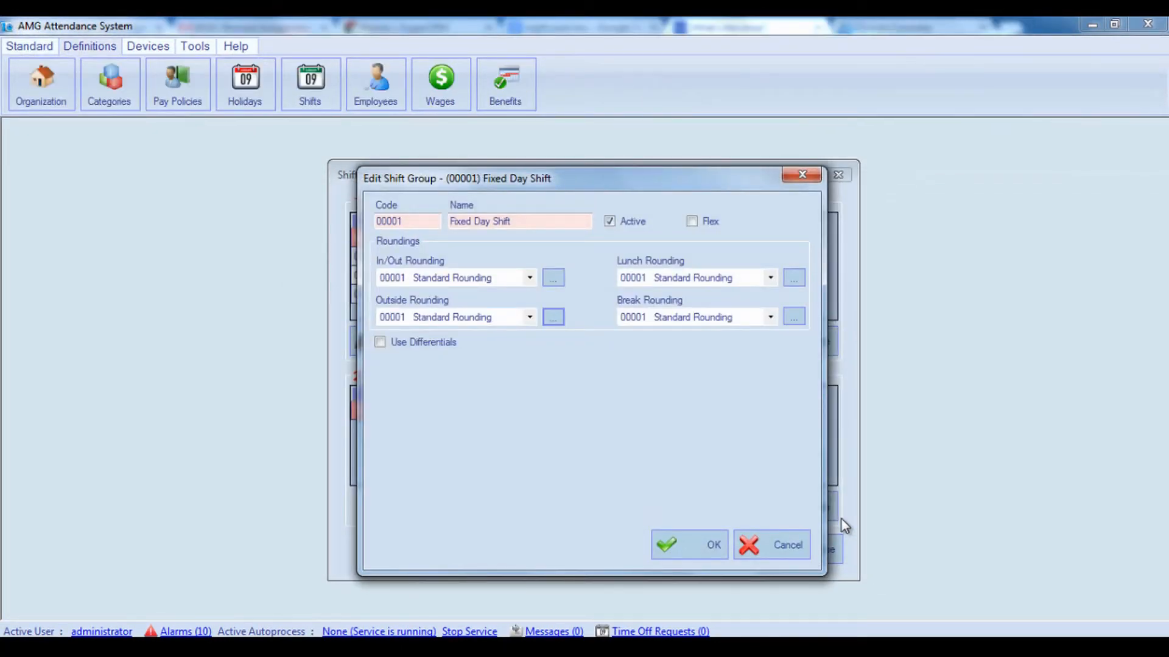
# Add an active Lunch Rounding rule named Lunch Rounding from the Fixed Day Shift group.
pyautogui.click(797, 282)
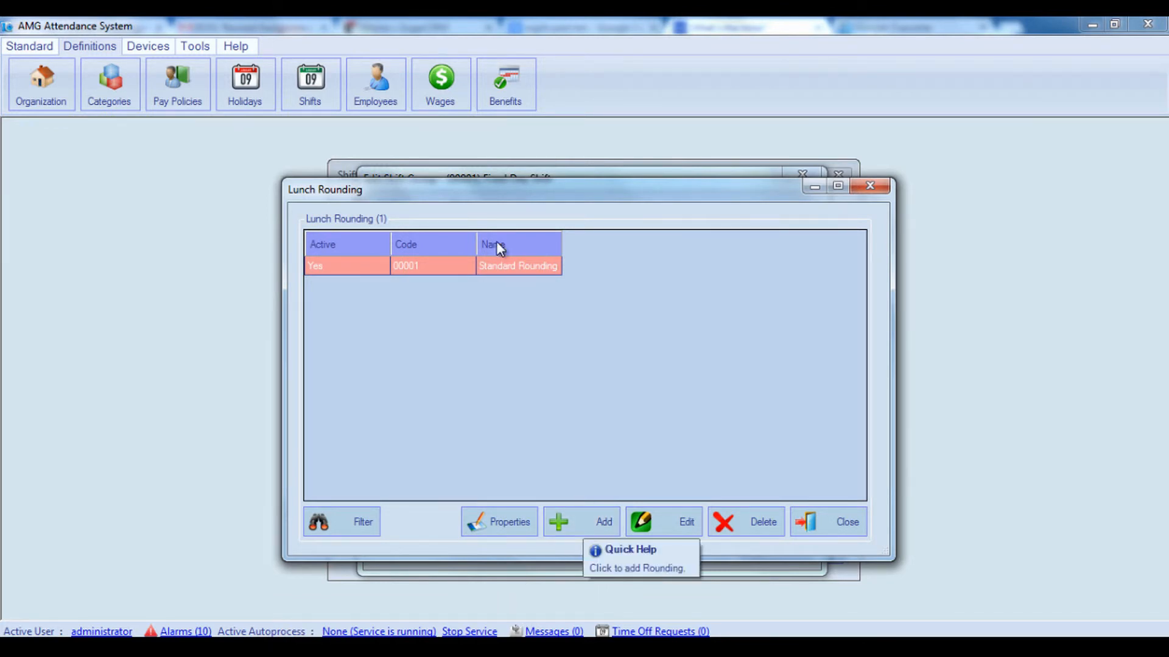
pyautogui.click(594, 518)
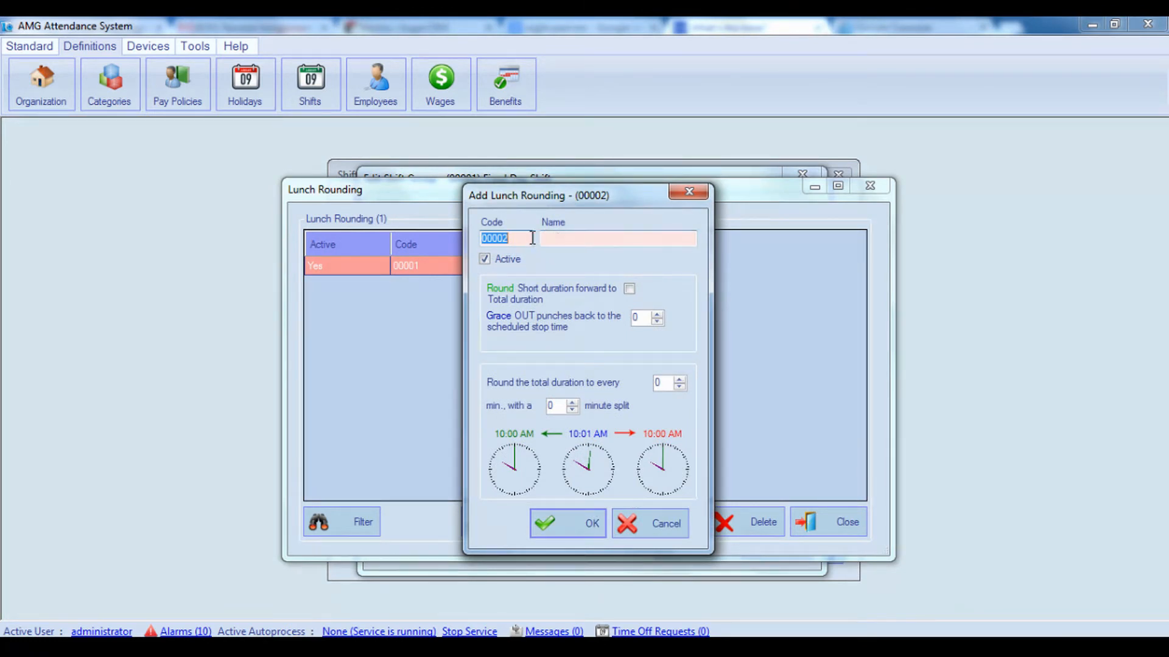
pyautogui.click(580, 241)
pyautogui.write('Lunch ')
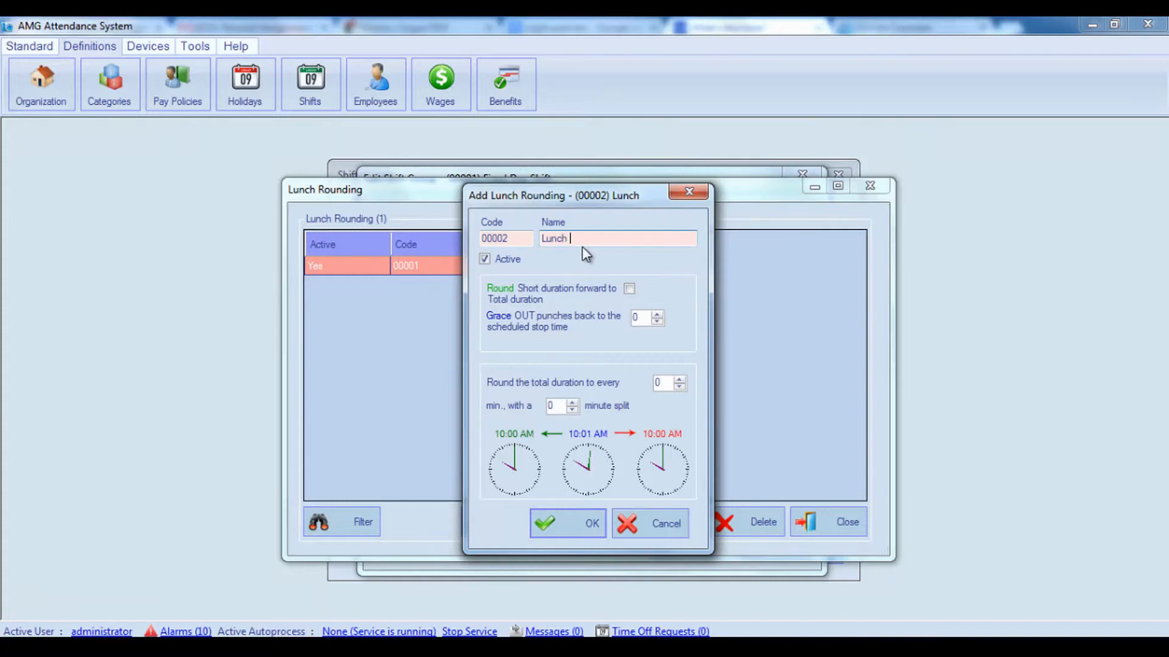
pyautogui.write('Rounding')
pyautogui.click(498, 263)
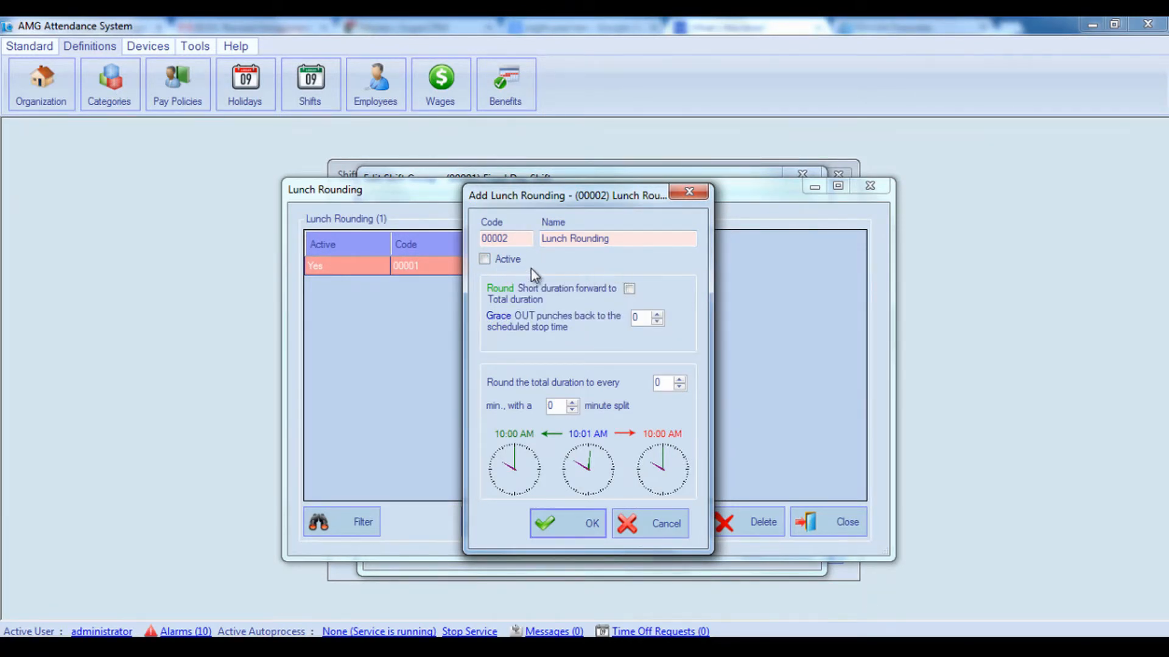
pyautogui.click(495, 259)
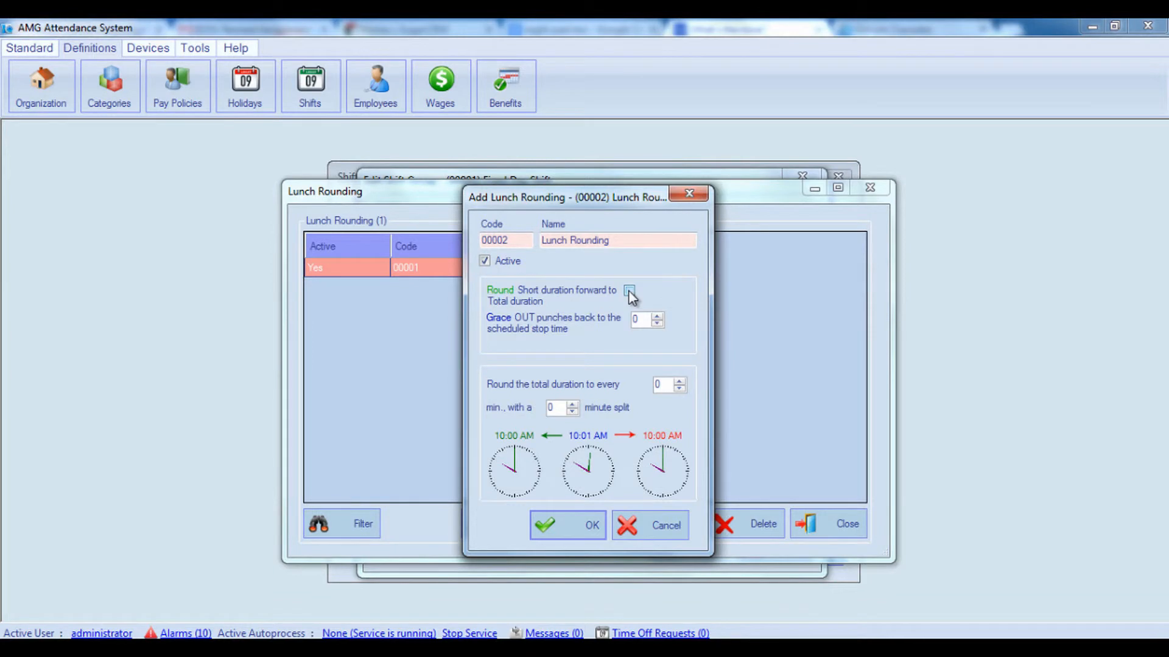
# Enable rounding short duration forward to total duration and set the grace for OUT punches to 10 in the lunch rule.
pyautogui.click(629, 291)
pyautogui.moveTo(593, 332)
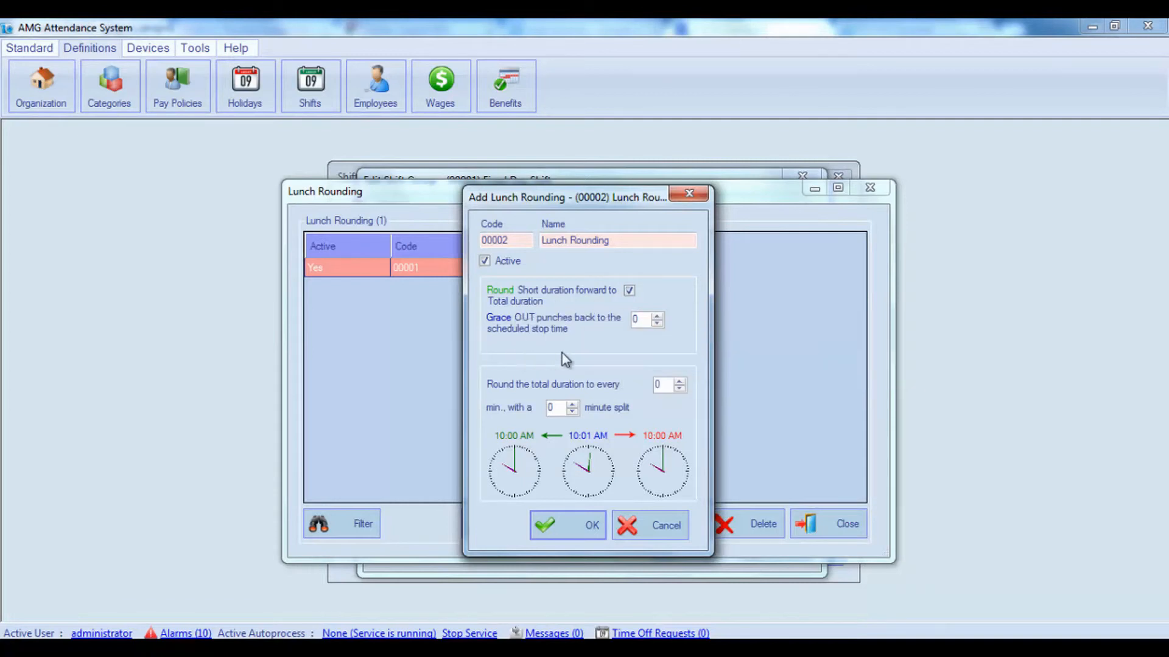
pyautogui.moveTo(637, 330)
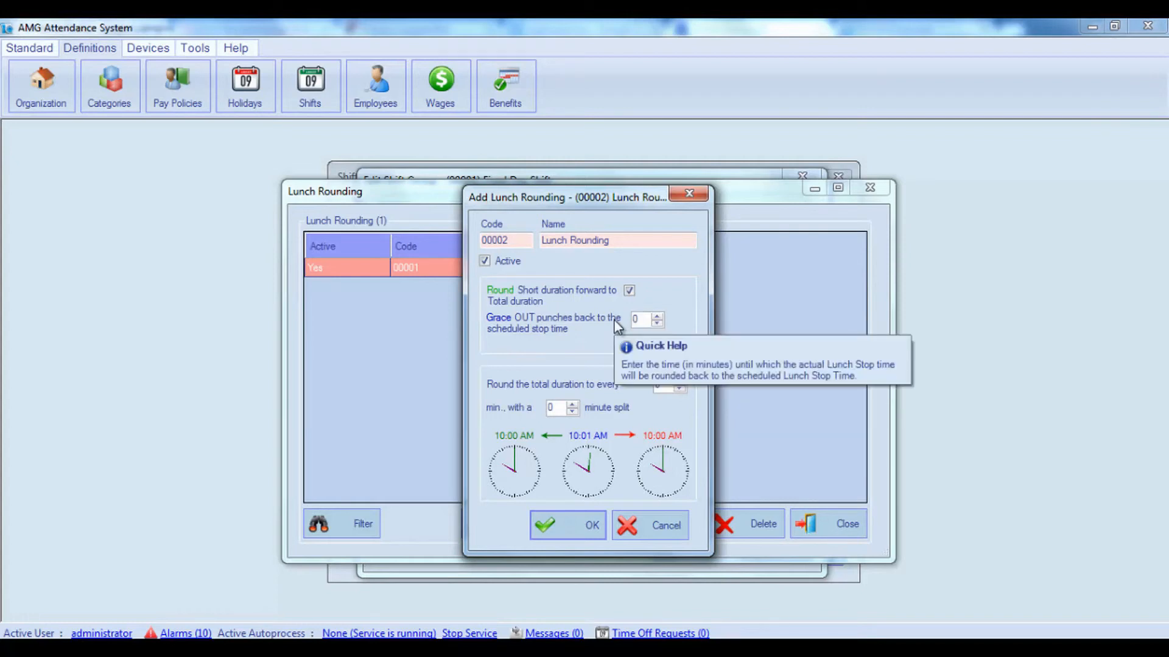
pyautogui.doubleClick(649, 318)
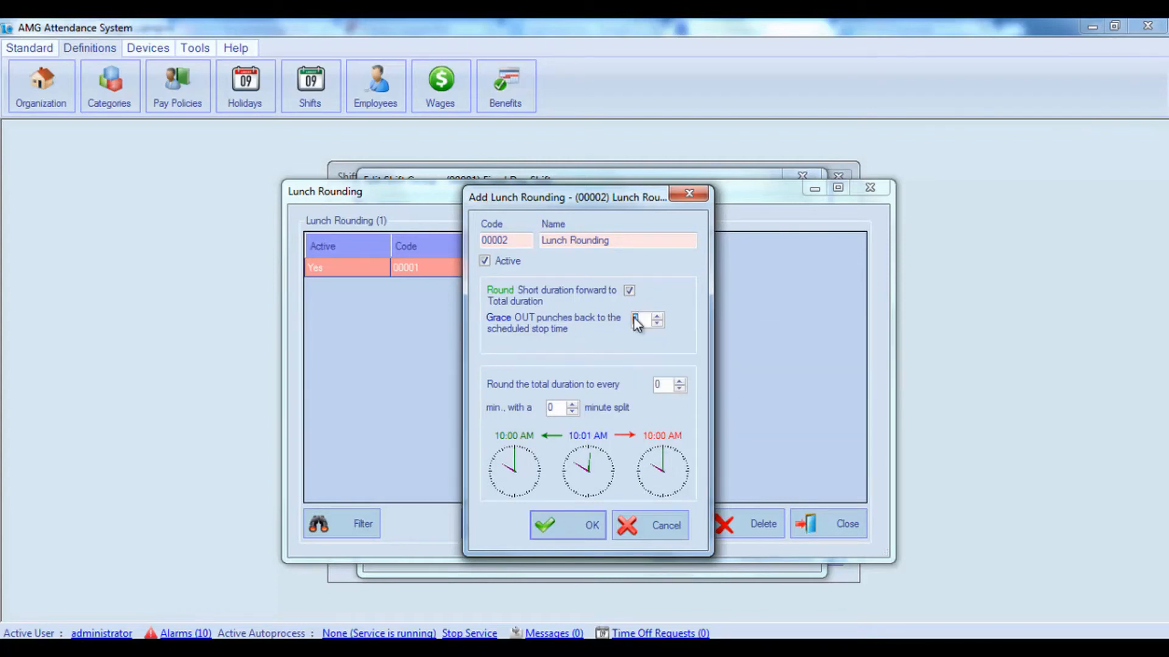
pyautogui.write('1')
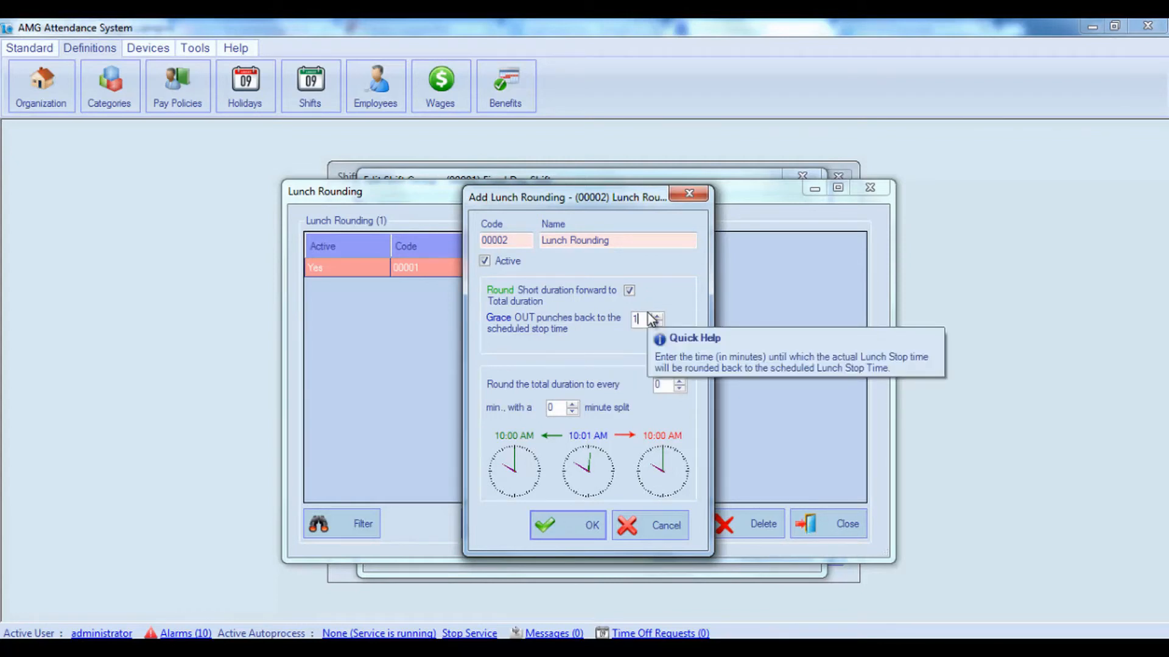
pyautogui.write('0')
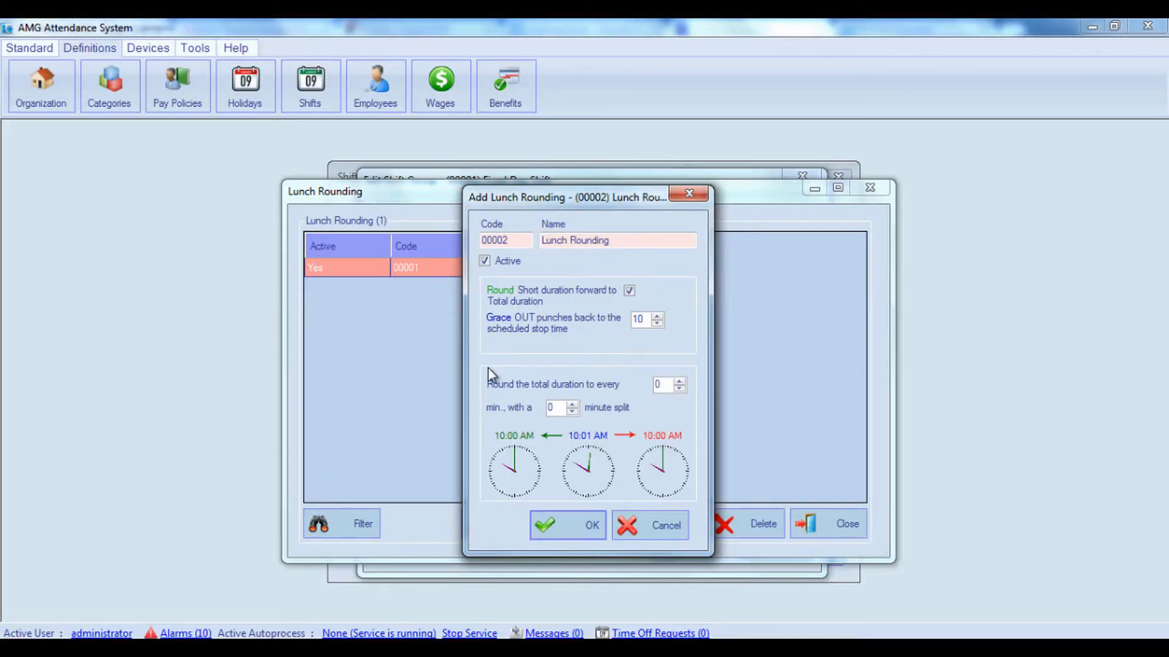
# Round the lunch rule's total duration to every 15 min with a 7 minute split, save the rule and return to the shift group.
pyautogui.click(659, 384)
pyautogui.write('15')
pyautogui.moveTo(557, 406); pyautogui.dragTo(549, 406)
pyautogui.write('7')
pyautogui.click(567, 526)
pyautogui.click(816, 519)
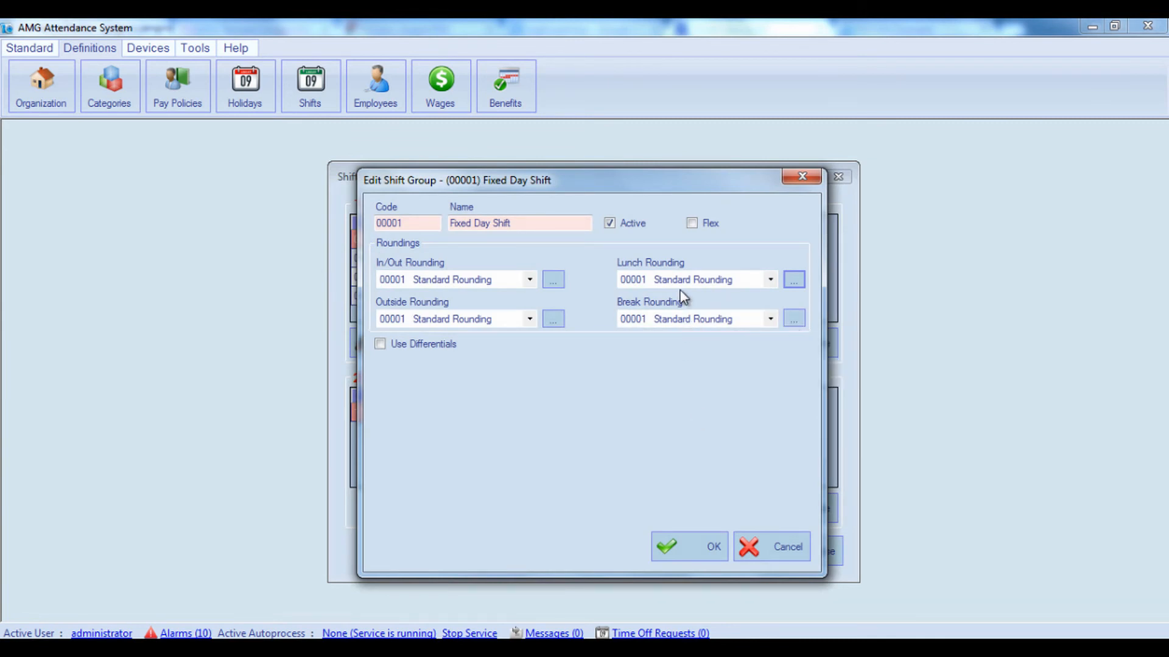
# View the settings of a new Break Rounding rule and return to the shift group without adding it.
pyautogui.click(793, 319)
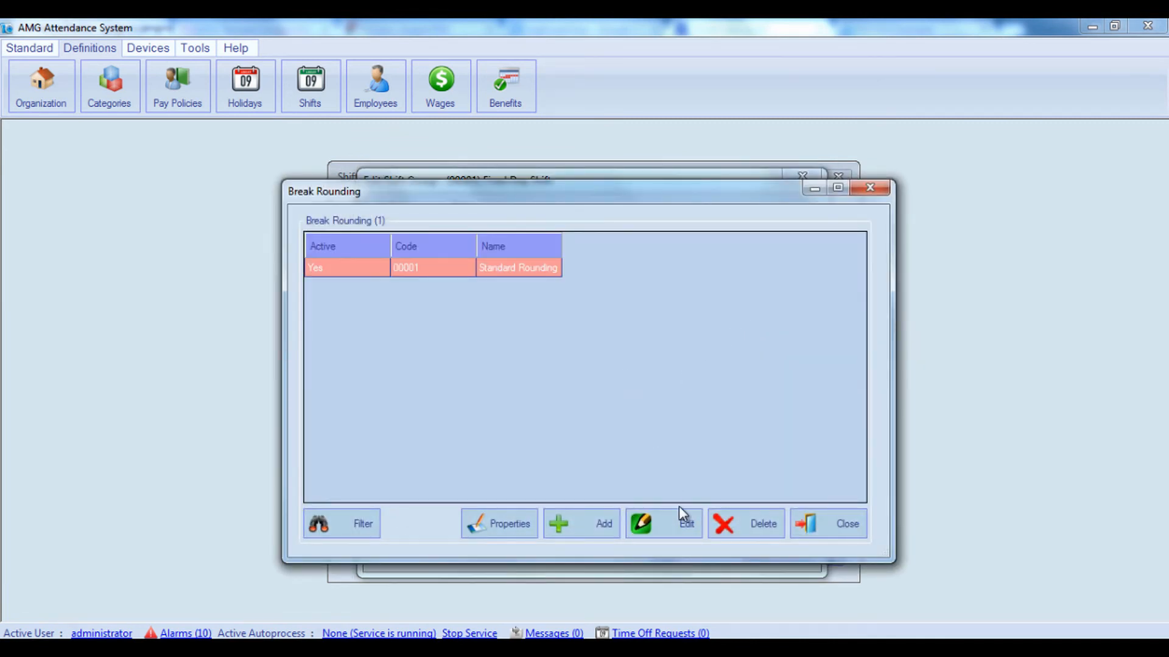
pyautogui.click(600, 524)
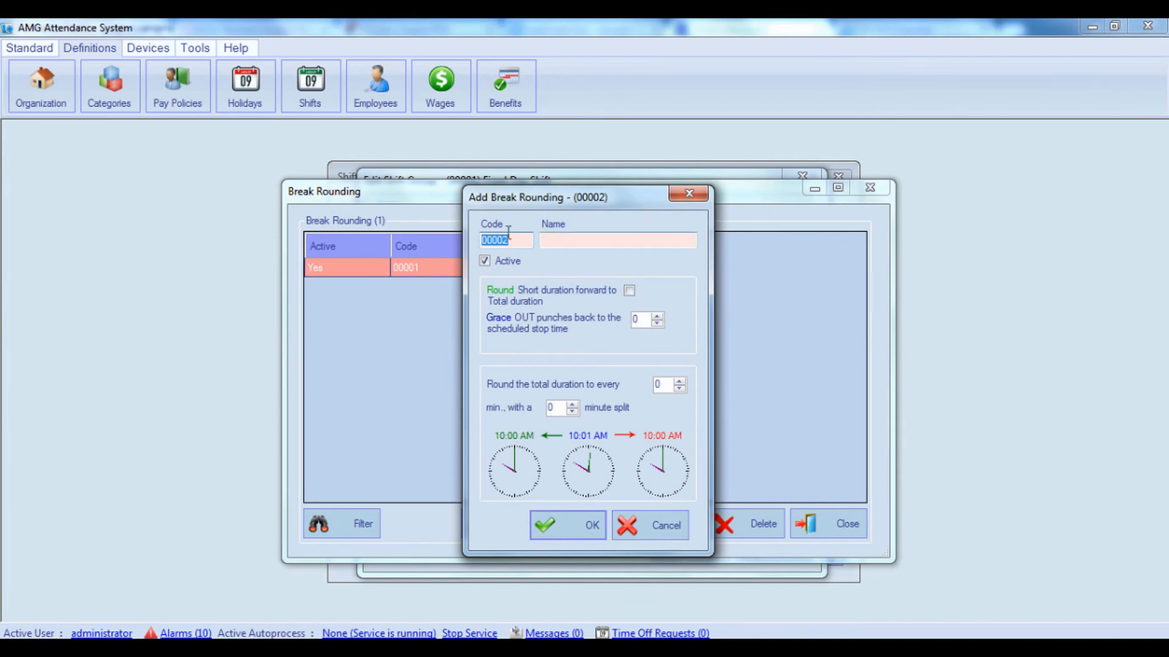
pyautogui.click(658, 528)
pyautogui.click(839, 517)
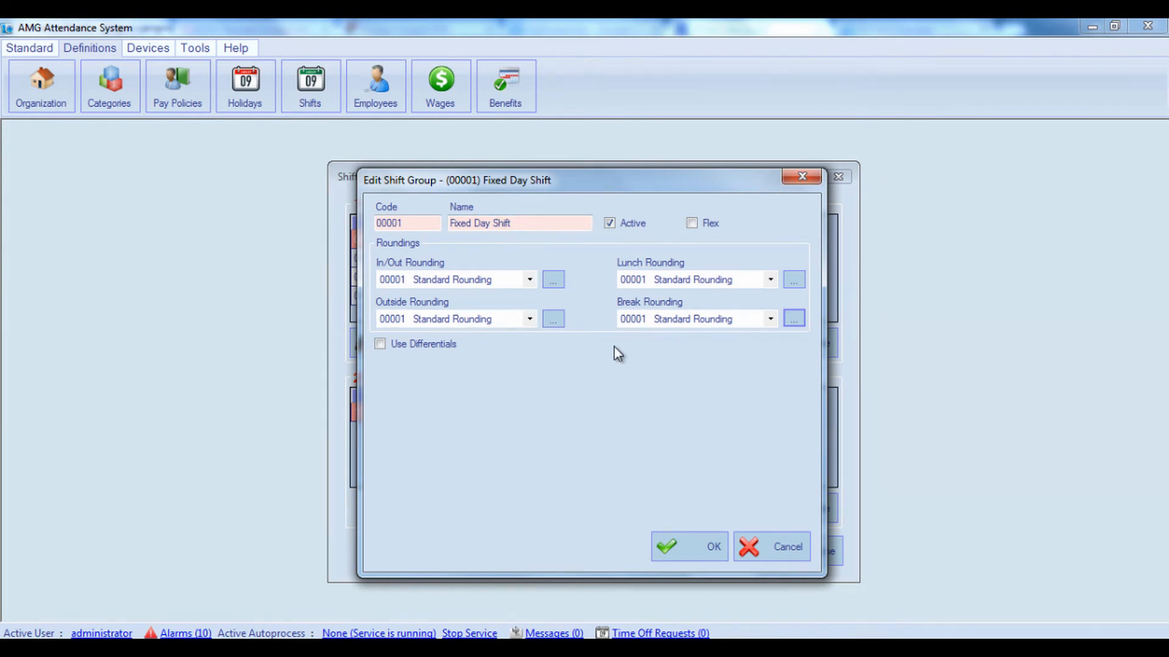
# Assign Lunch Rounding as the Lunch Rounding and Rounding1 as the In/Out Rounding of the Fixed Day Shift group, and save it.
pyautogui.click(771, 281)
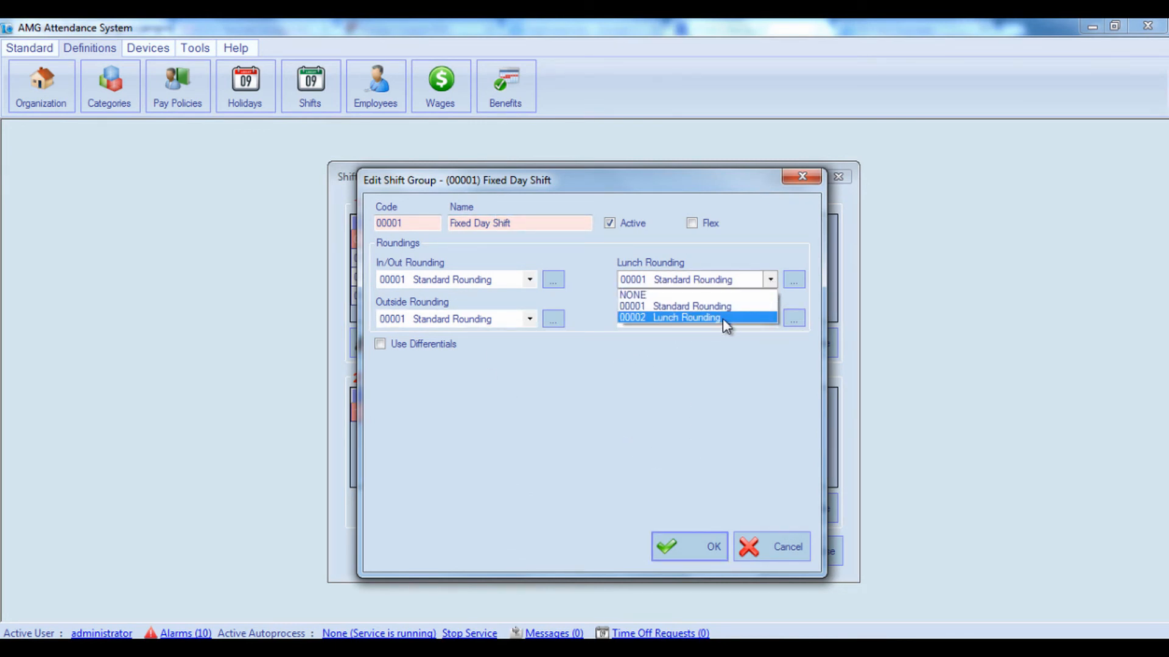
pyautogui.click(722, 321)
pyautogui.click(529, 281)
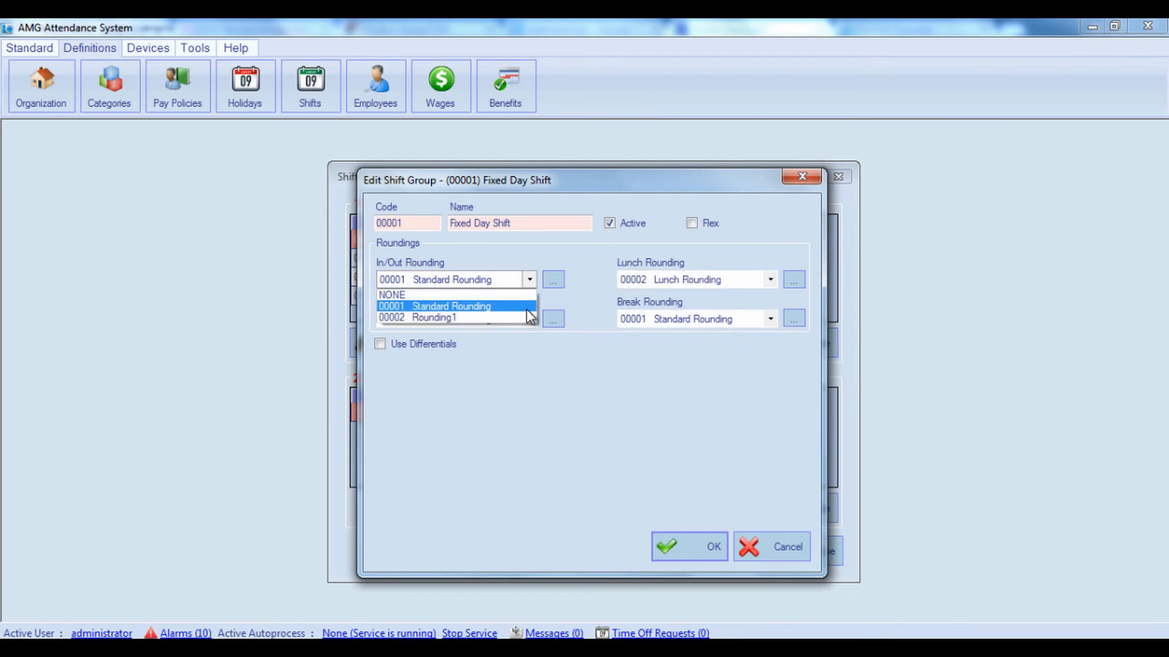
pyautogui.click(524, 315)
pyautogui.click(675, 546)
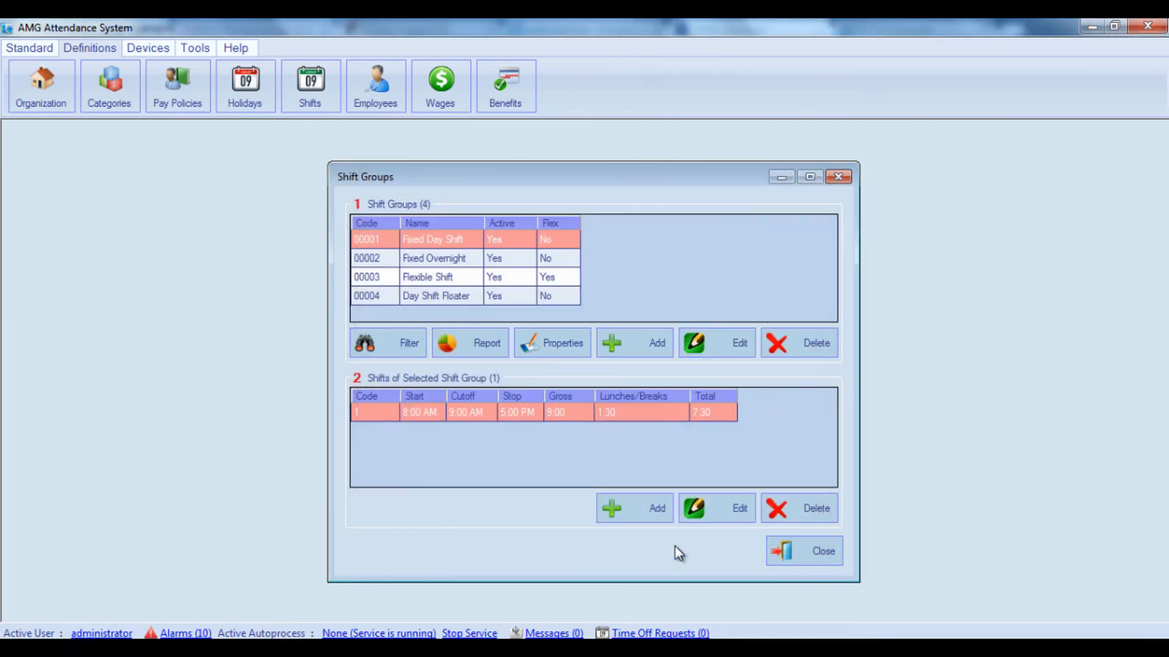